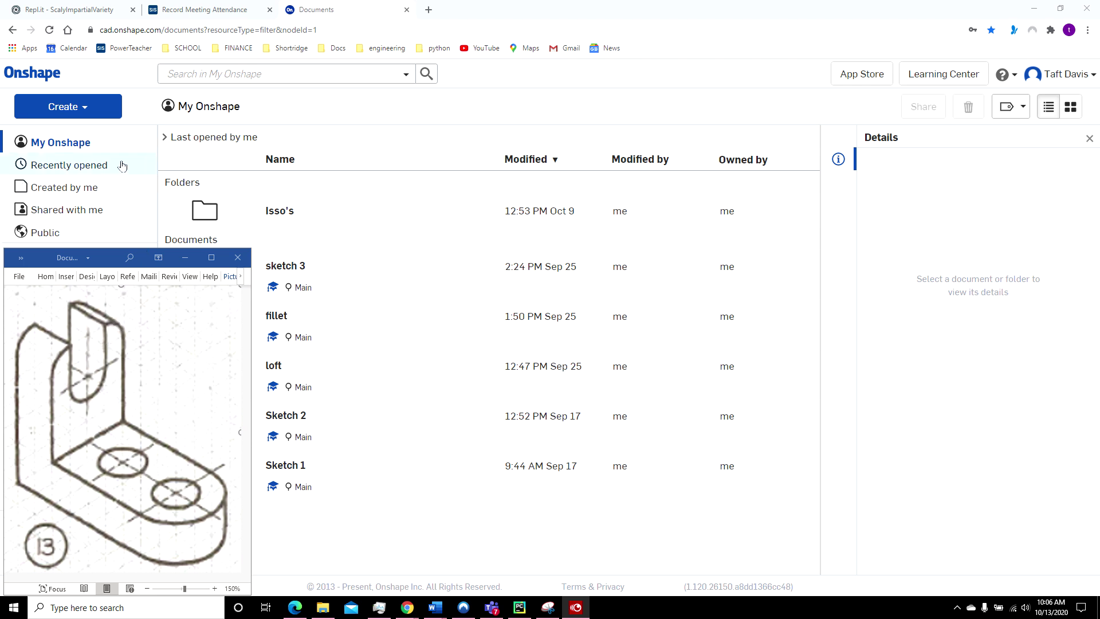
Create a new document named "isso 13" in the Isso's folder
click(282, 212)
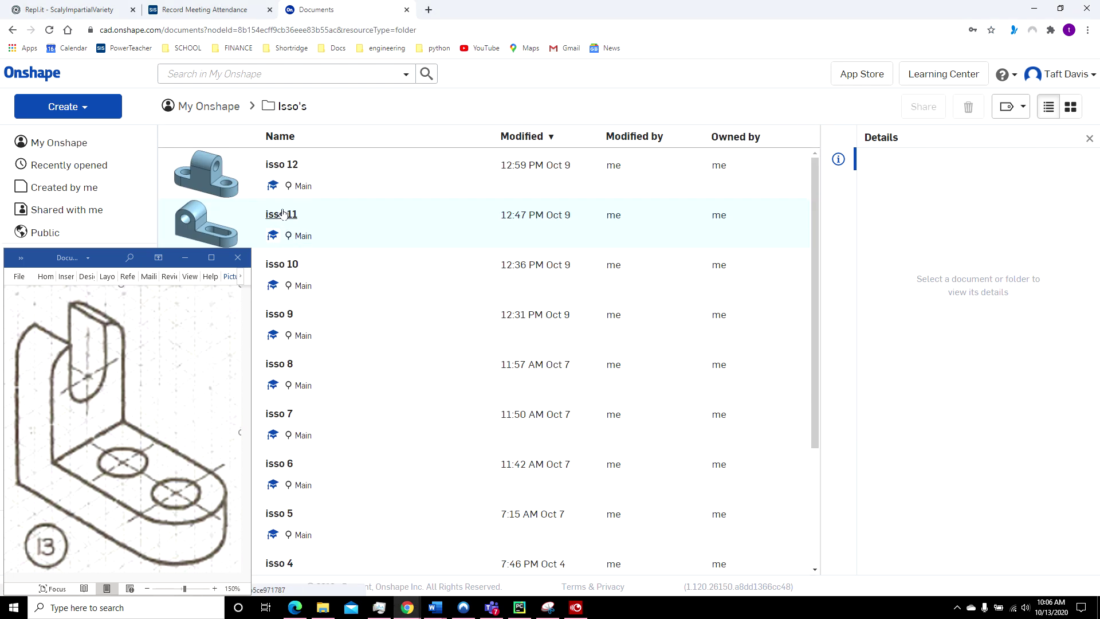
click(87, 111)
click(84, 136)
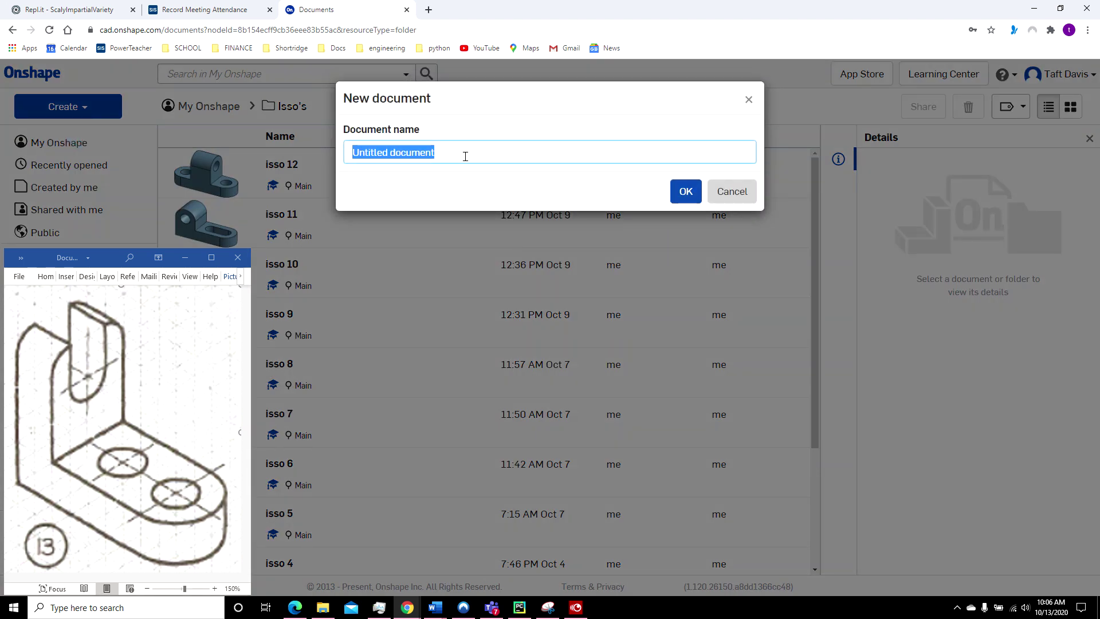
key(BackSpace)
text(isso 13)
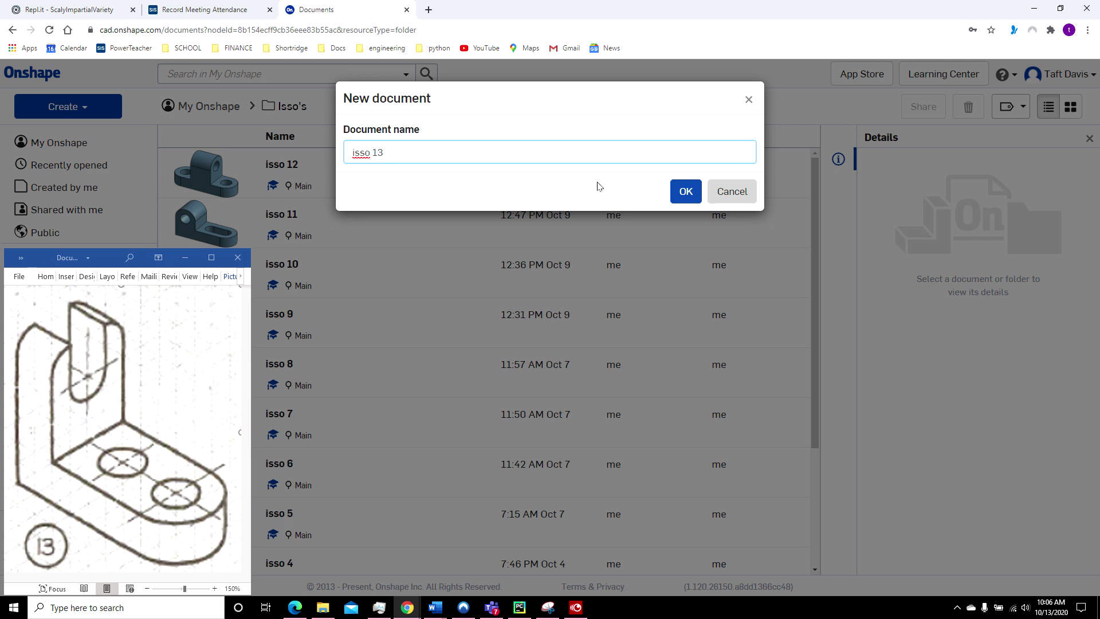
click(679, 193)
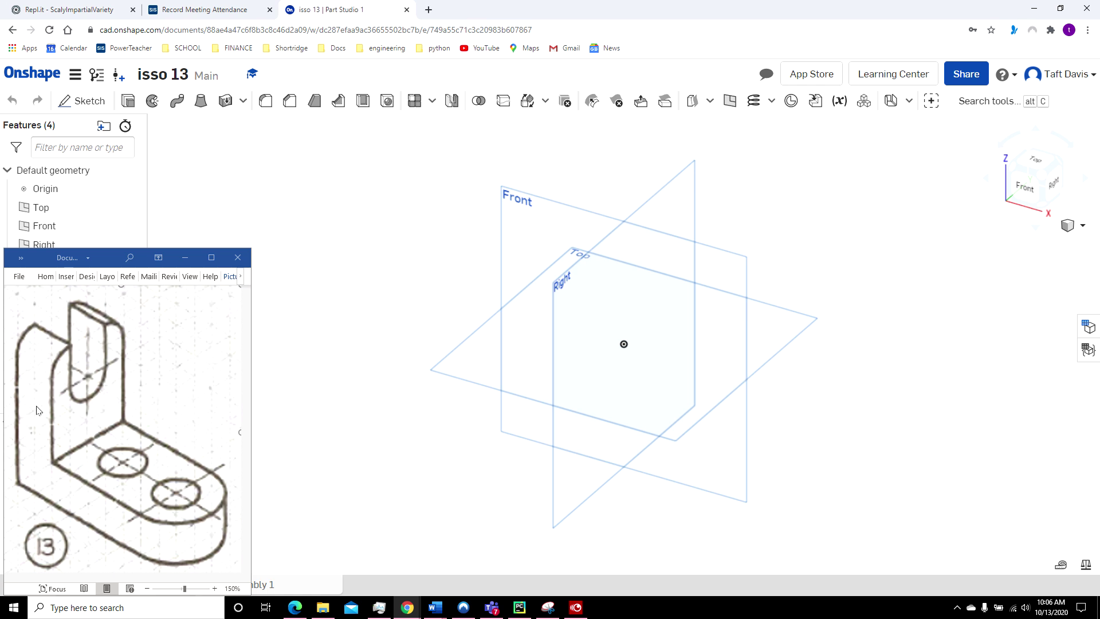
Start a sketch on the Front plane and hide the origin and the Top, Front and Right planes
click(551, 230)
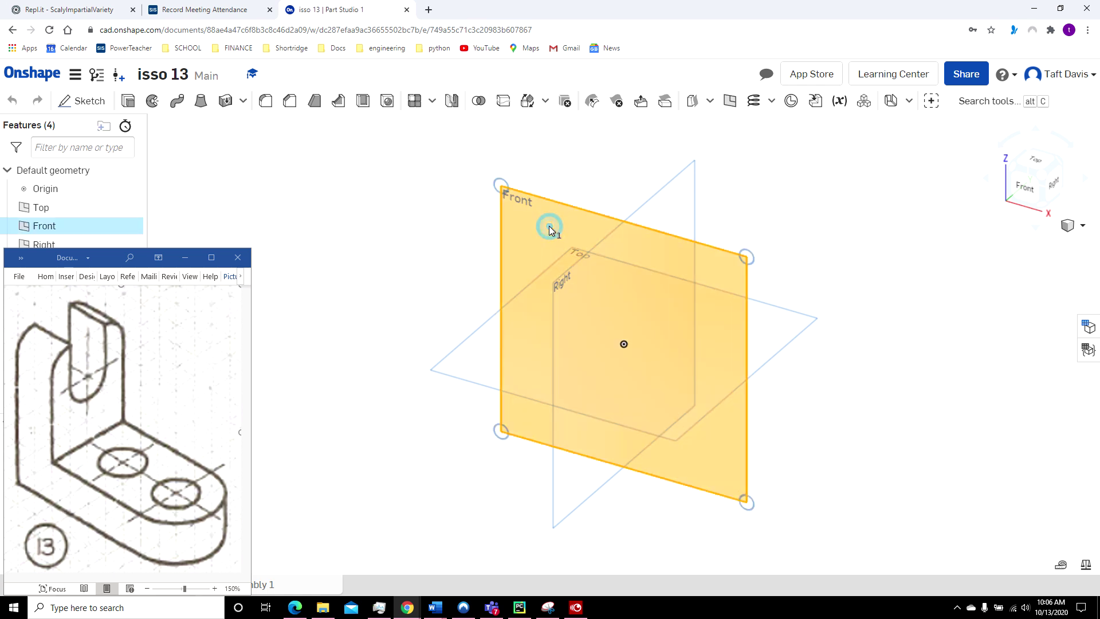
click(79, 102)
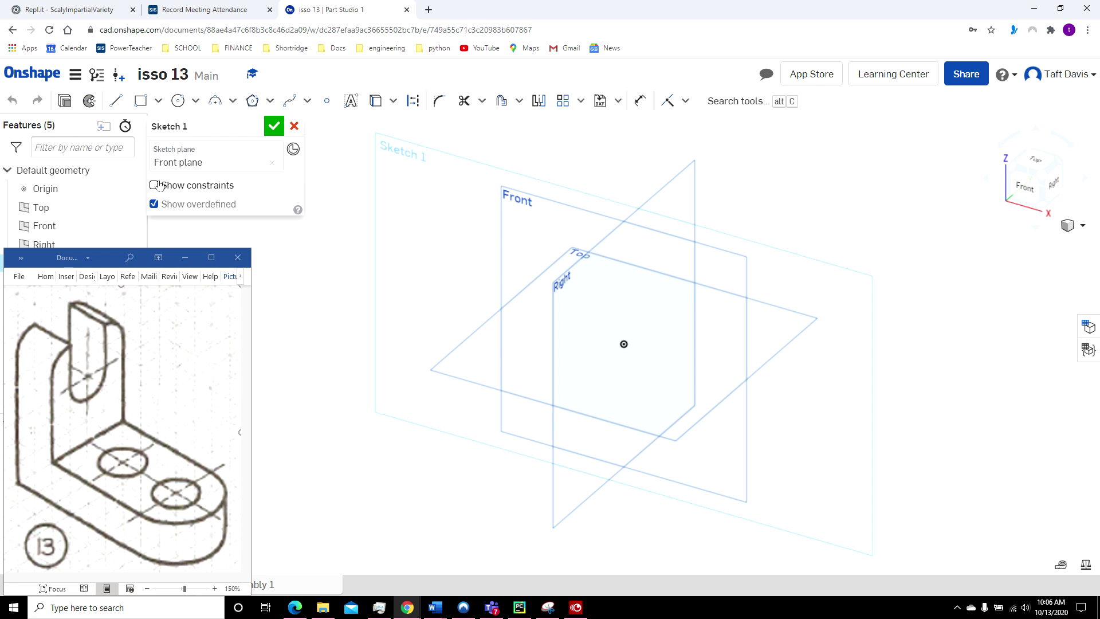
click(129, 189)
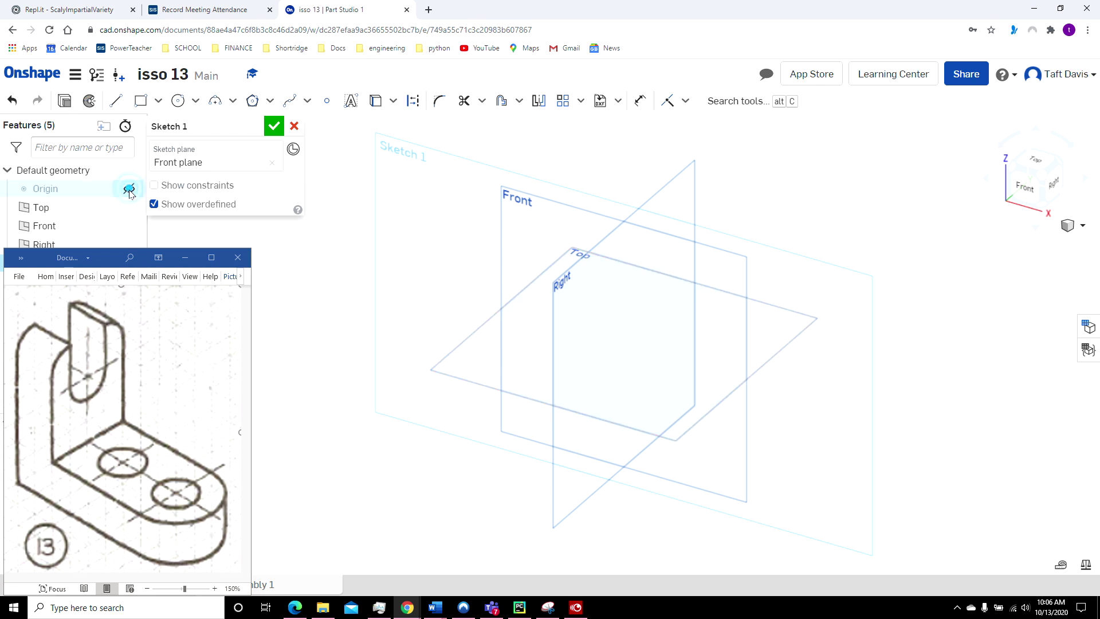
click(129, 207)
click(129, 226)
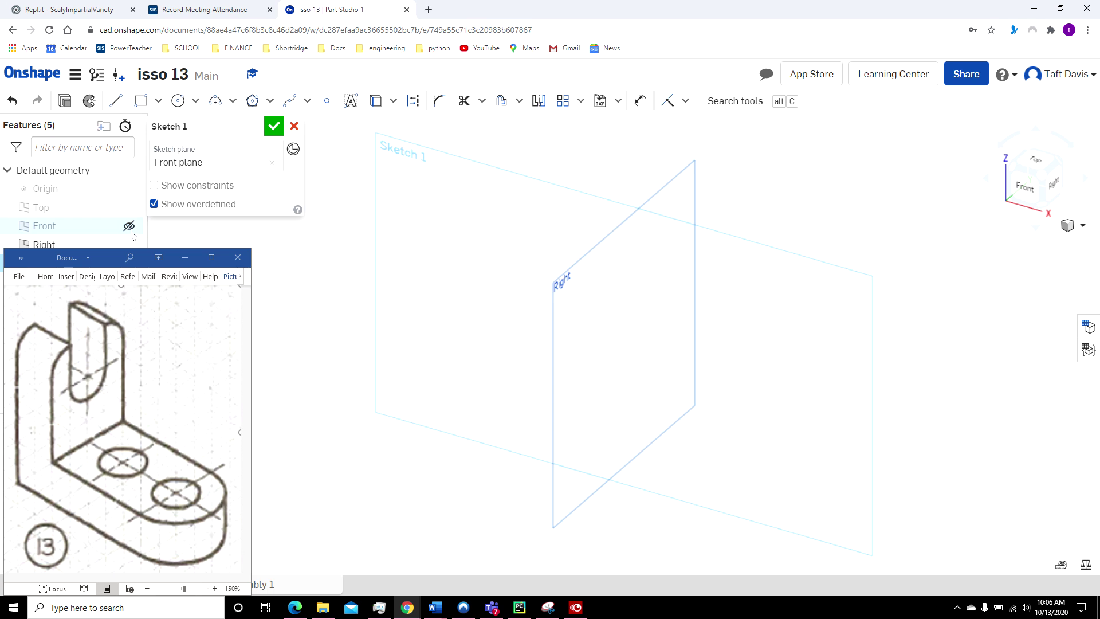
click(130, 244)
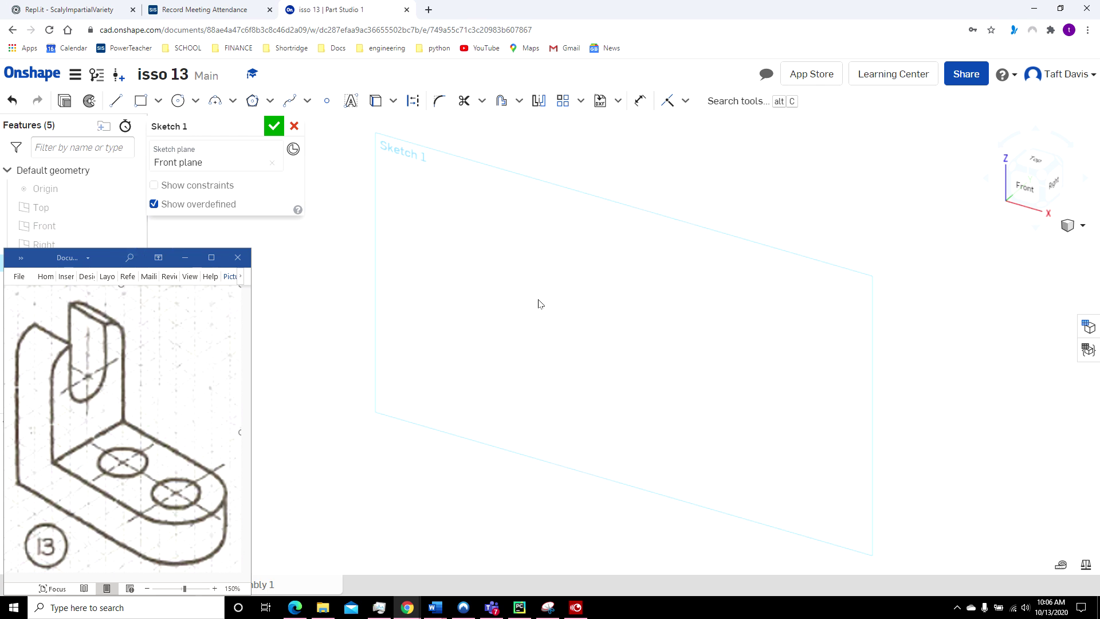
Draw a horizontal base line across the lower part of the sketch, viewed from the front, and set its length to 9 in
click(1018, 199)
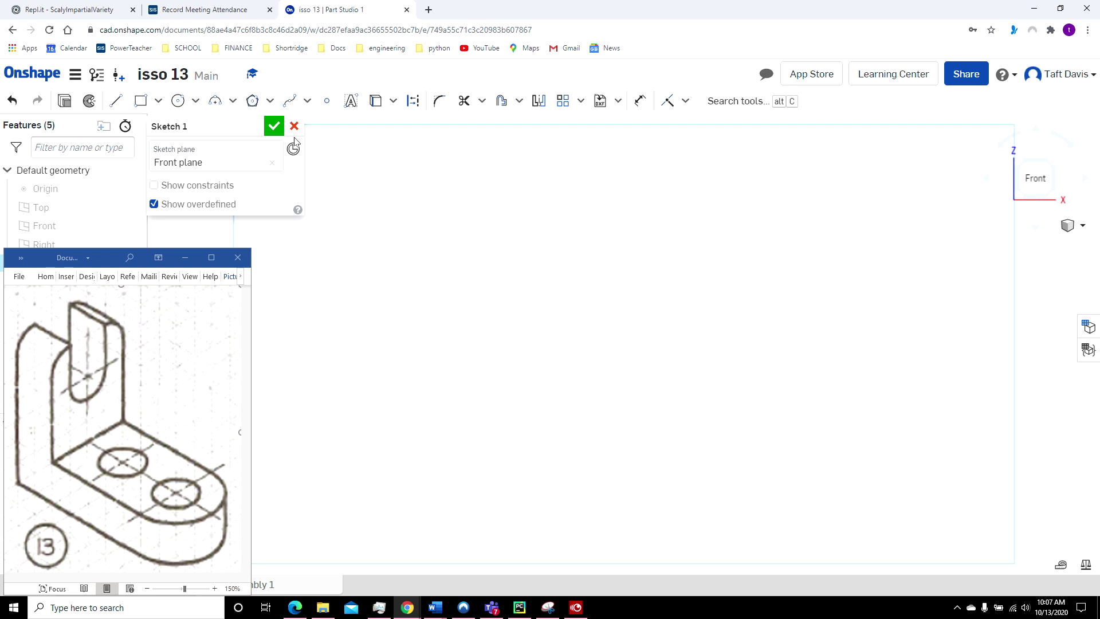
click(117, 101)
click(939, 499)
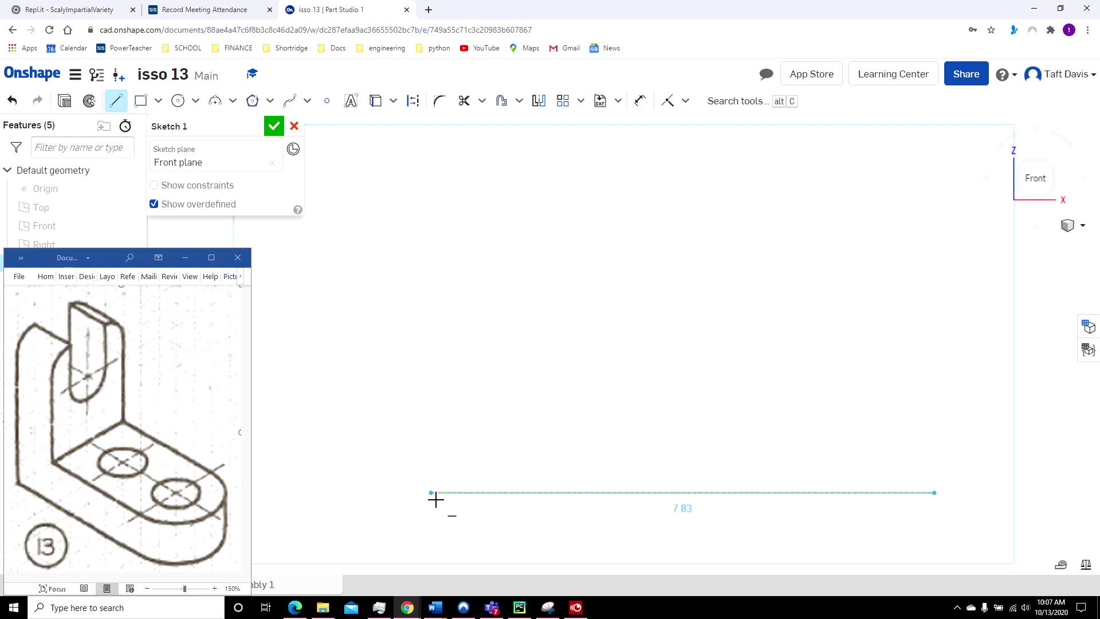
click(433, 495)
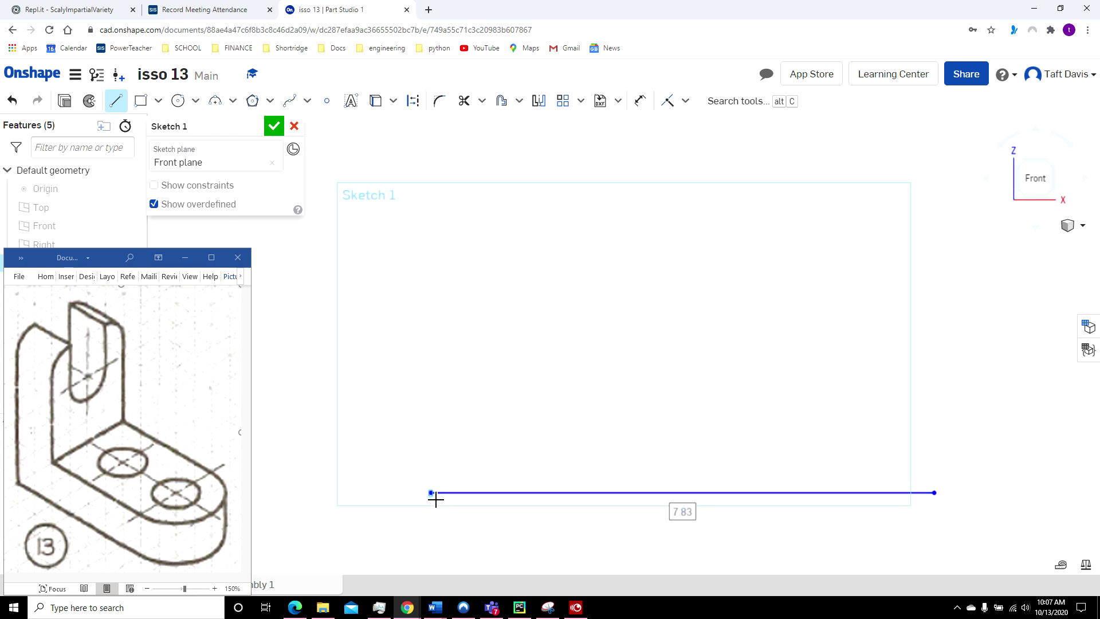
text(9)
key(Return)
Draw an 8 in vertical line up from the base line's left end and a 2 in horizontal line to the right from its upper end
click(432, 494)
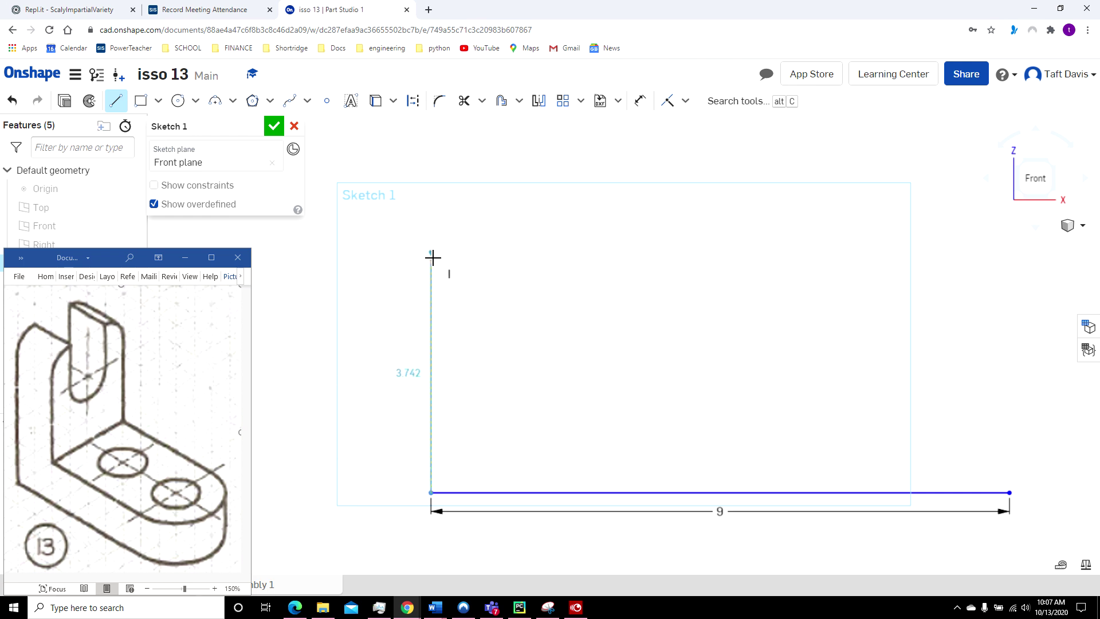
click(432, 254)
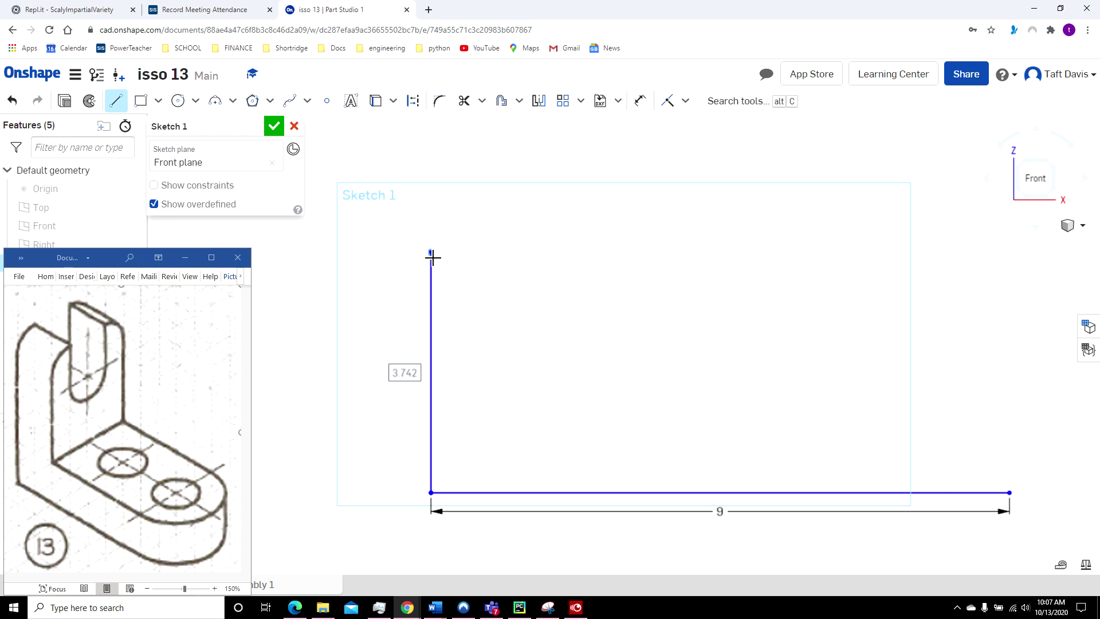
text(8)
key(Return)
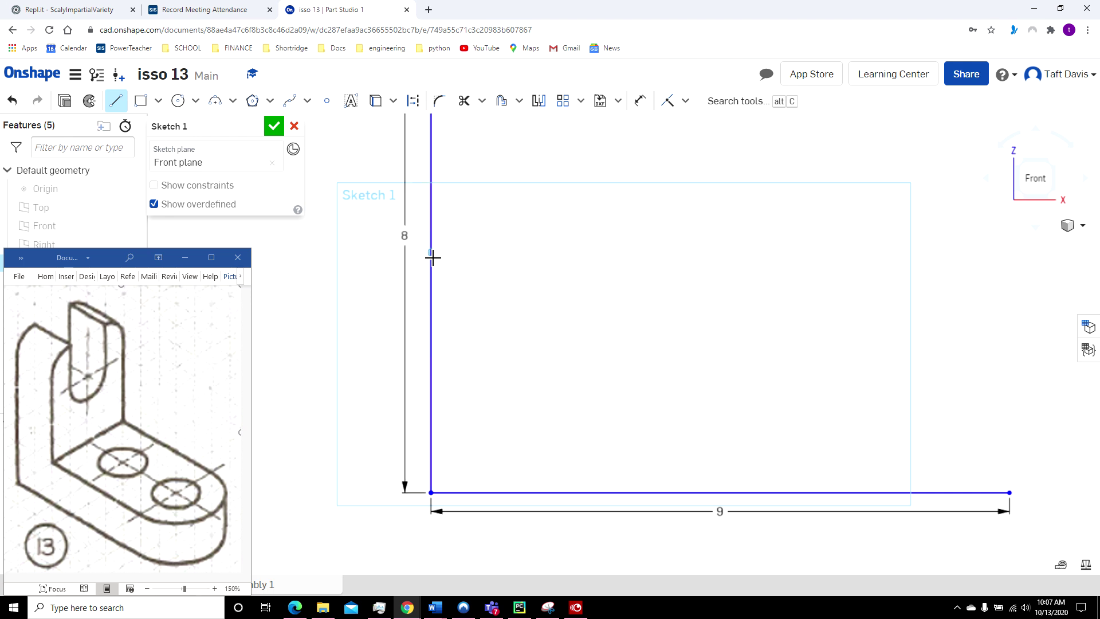
scroll(433, 258, up, 1)
scroll(432, 258, down, 2)
middle_drag(433, 258, 414, 380)
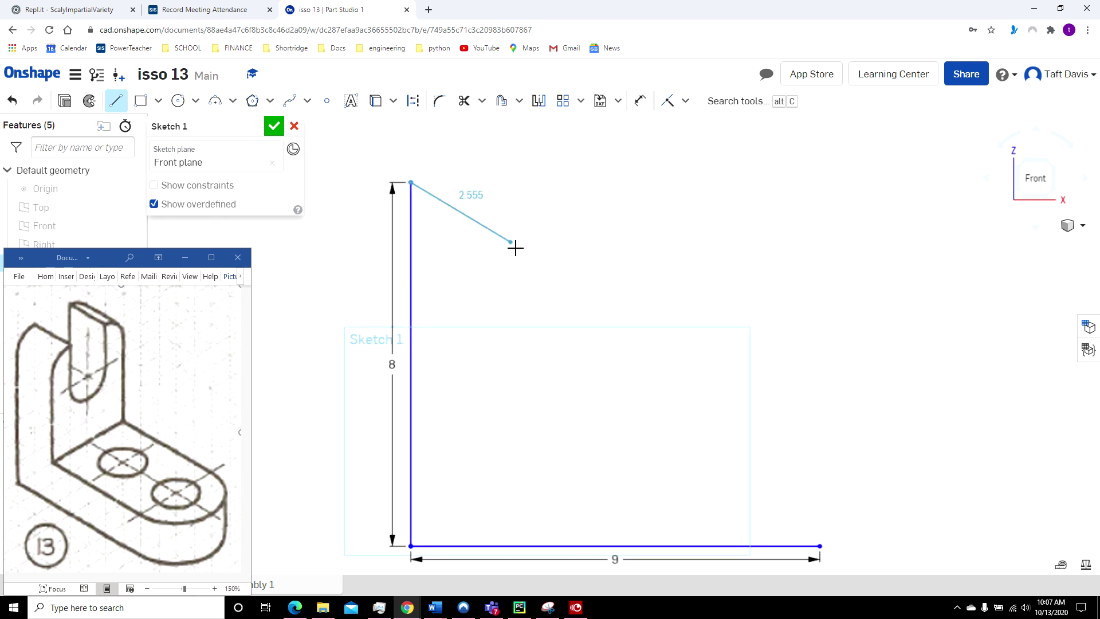
click(517, 191)
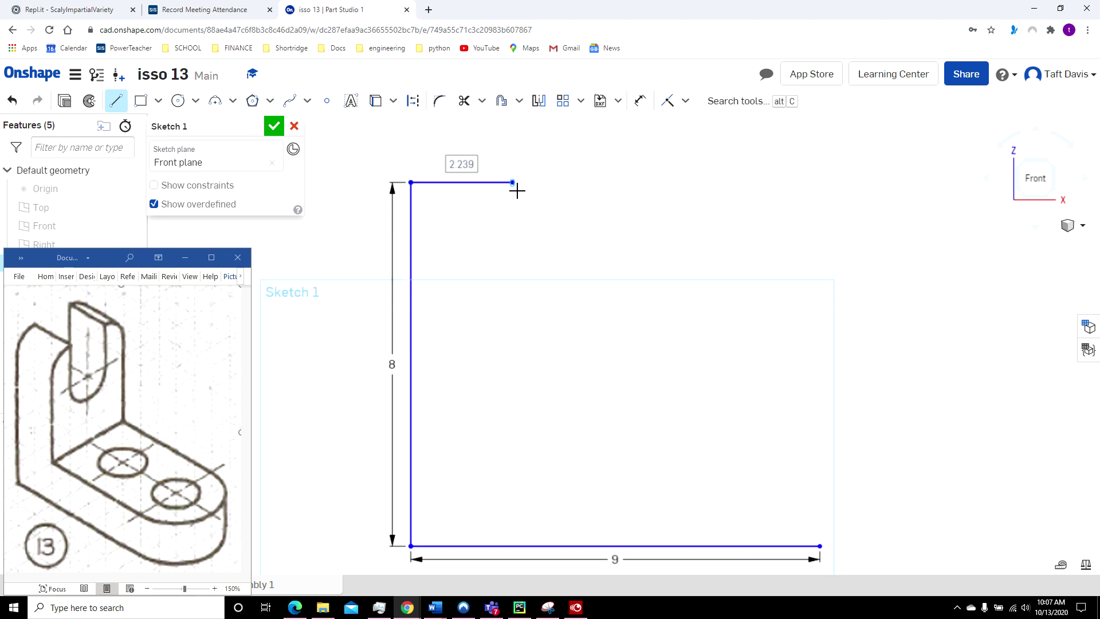
text(2)
key(Return)
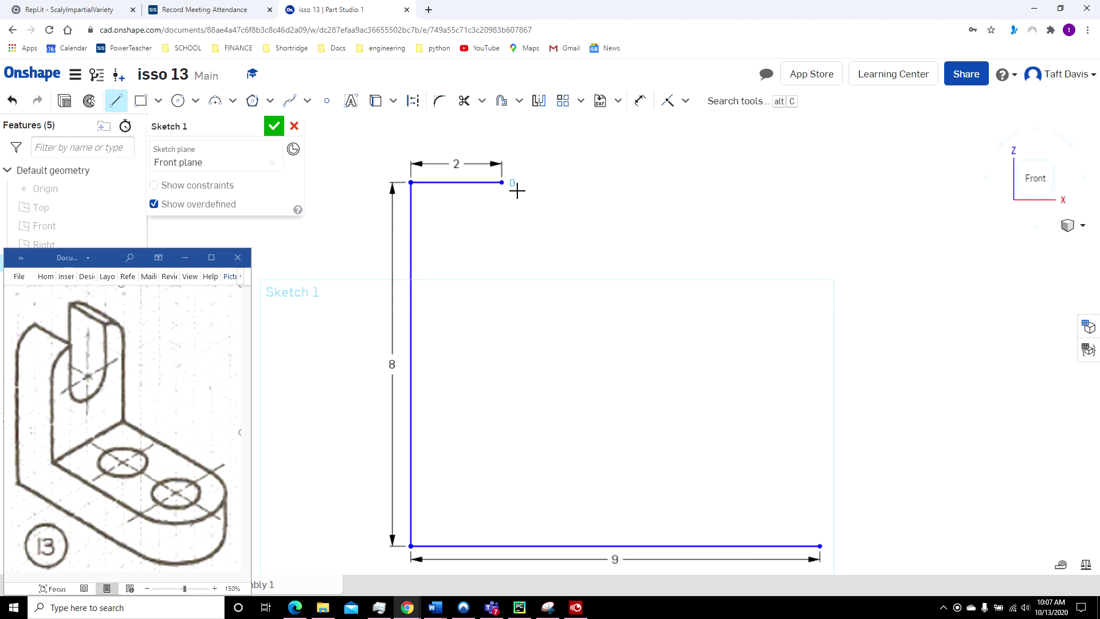
Draw the inner edges 6 in down and 7 in to the right, and close the L-shaped profile at the base line's right end
click(507, 435)
text(6)
key(Return)
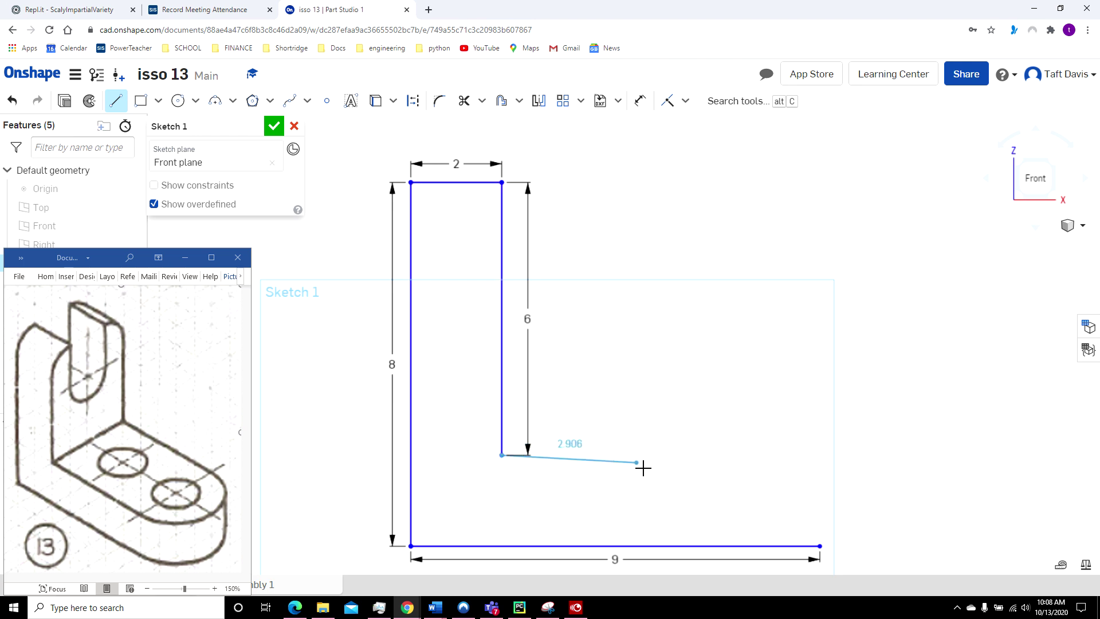
click(816, 460)
text(7)
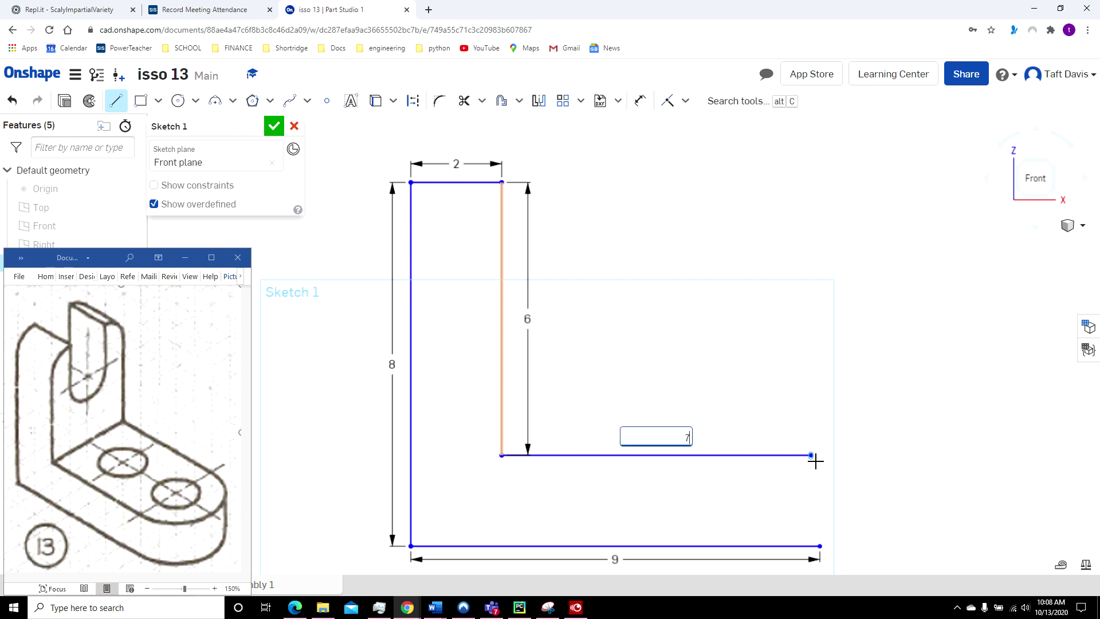
key(Return)
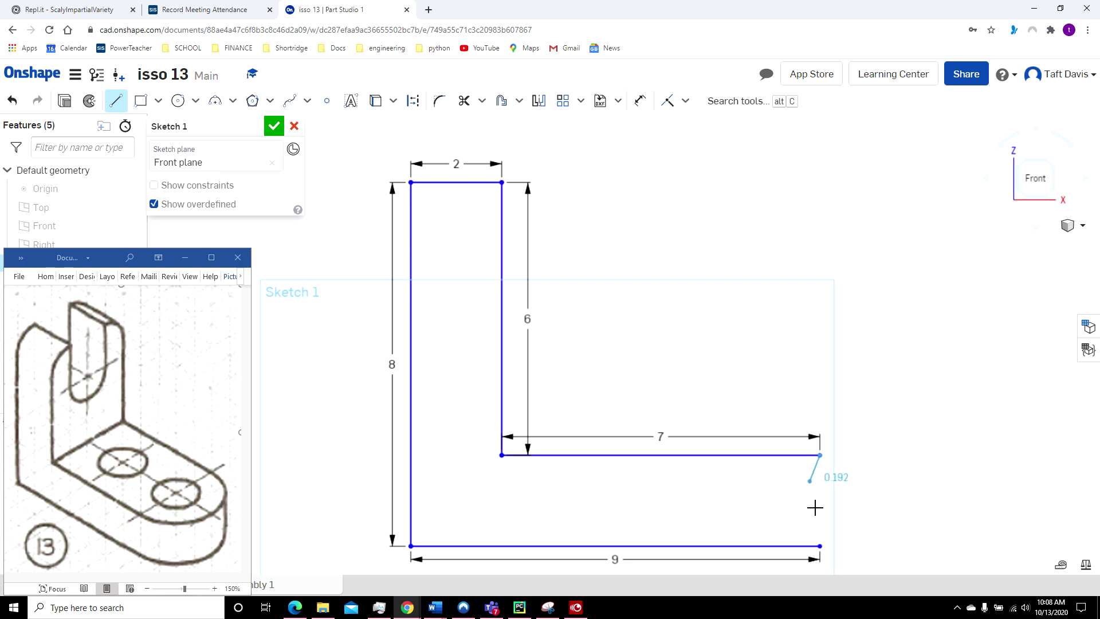
click(826, 548)
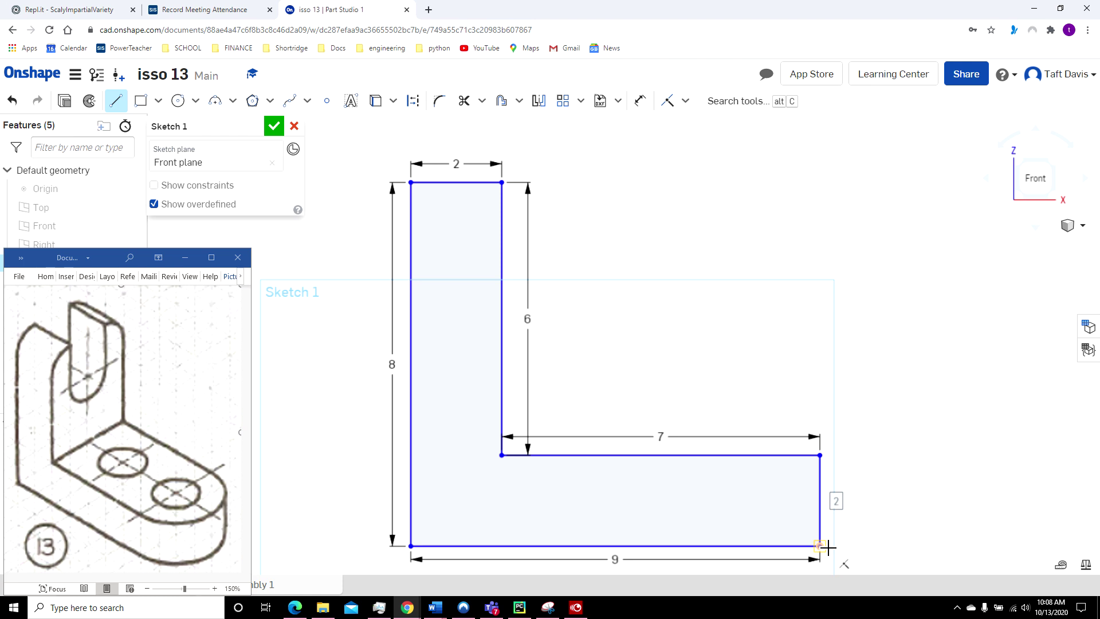
Extrude the L-shaped profile as a new solid with a blind depth of 4 in, shown in isometric view
click(1070, 225)
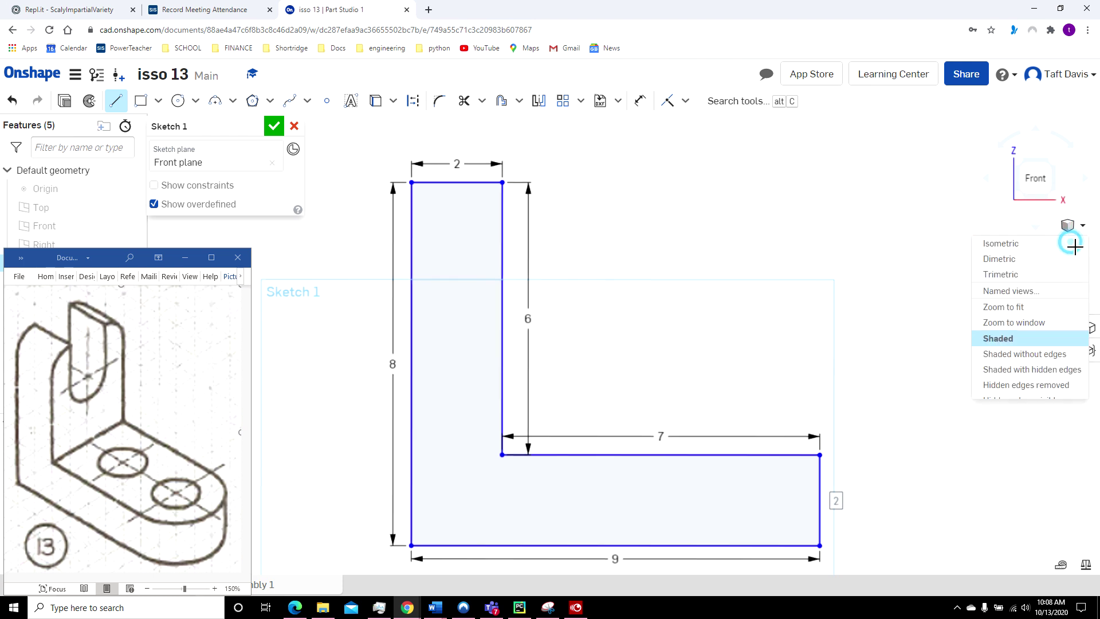
click(1069, 245)
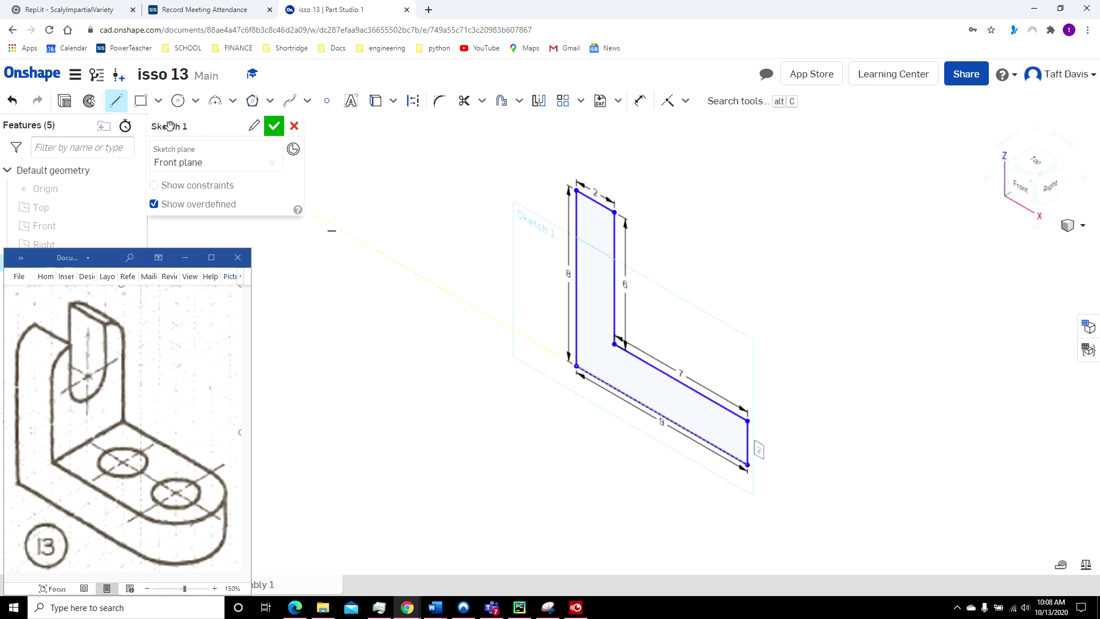
click(68, 106)
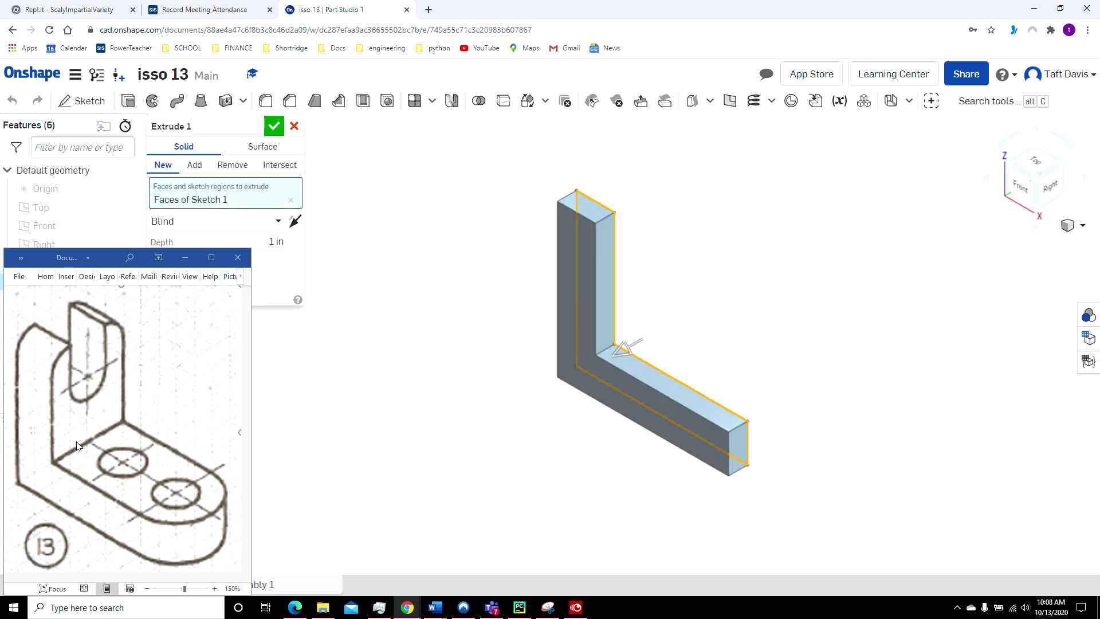
click(279, 240)
text(4)
key(Return)
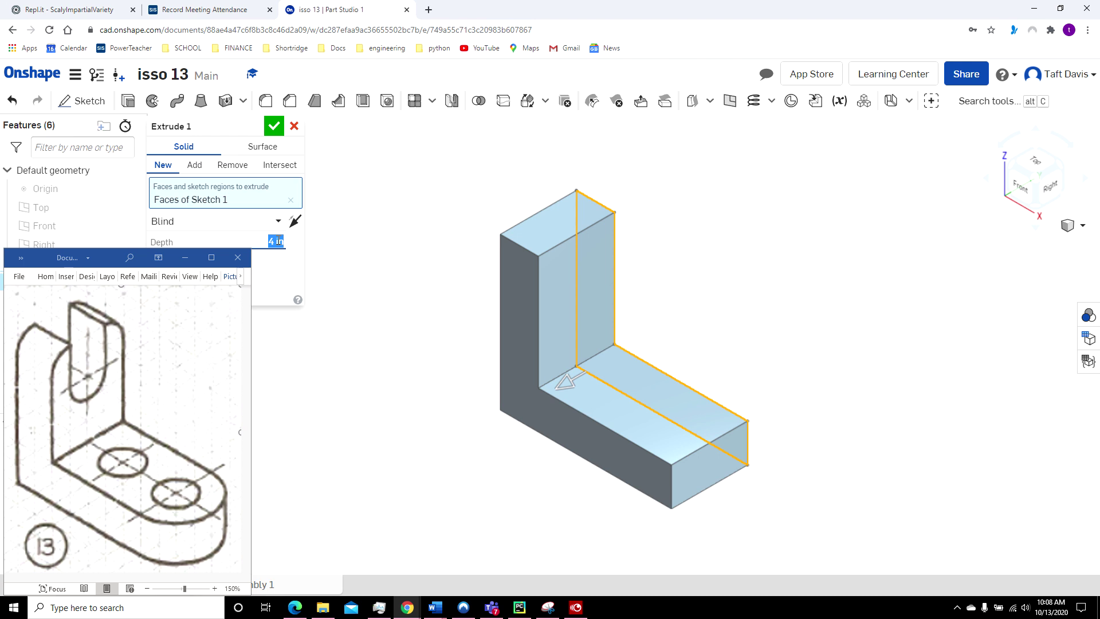
click(274, 126)
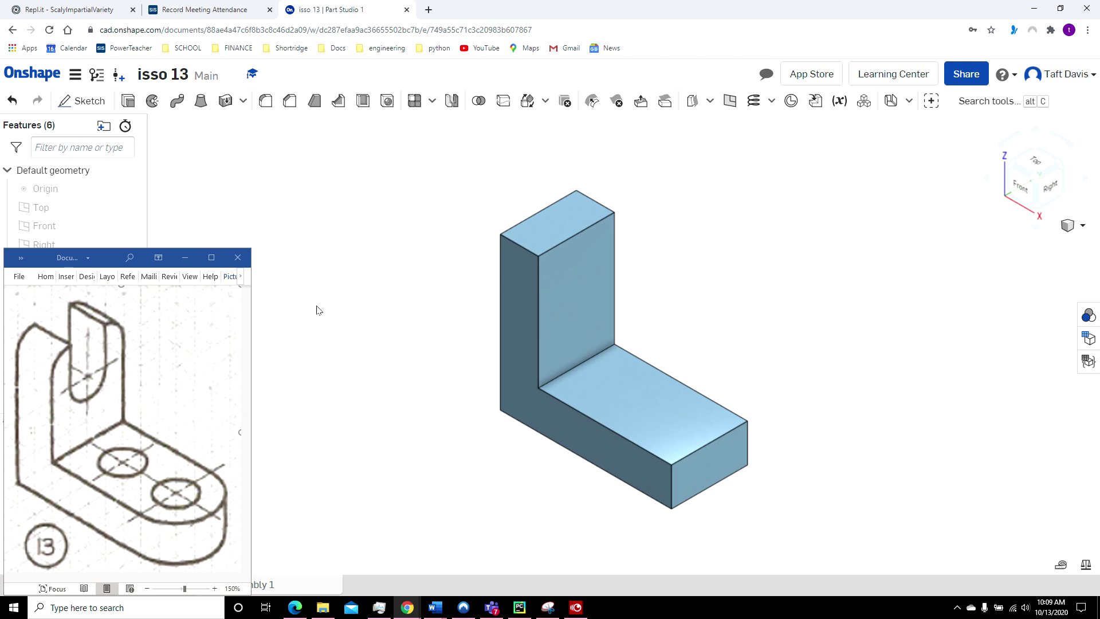
Fillet the upright's two short top edges and the base's two vertical end edges with a 2 in radius
click(265, 102)
click(272, 210)
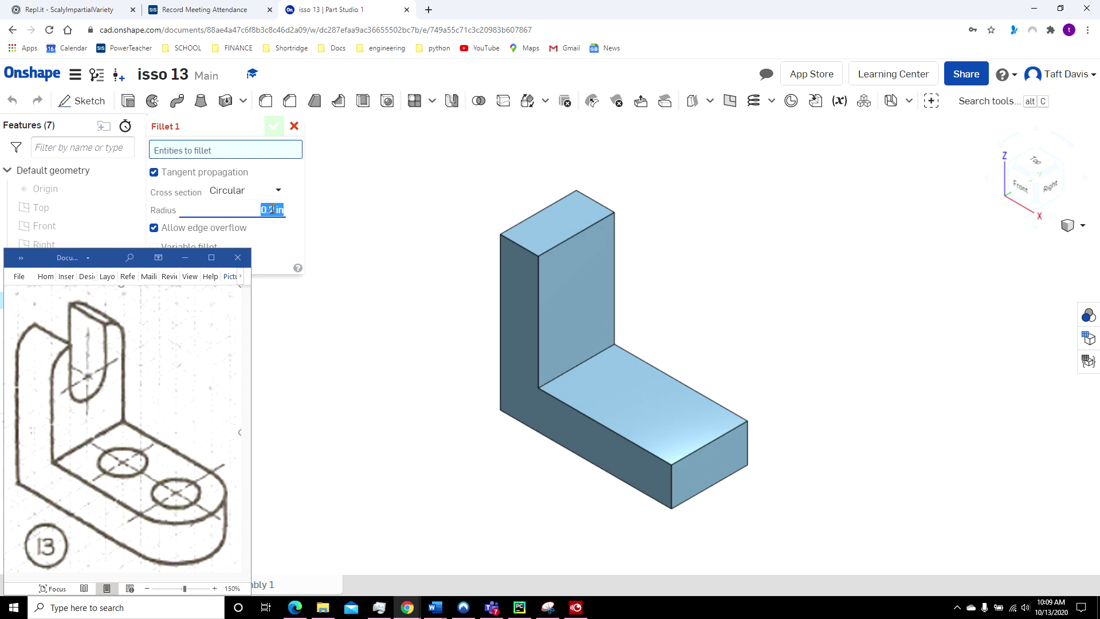
text(2)
click(521, 245)
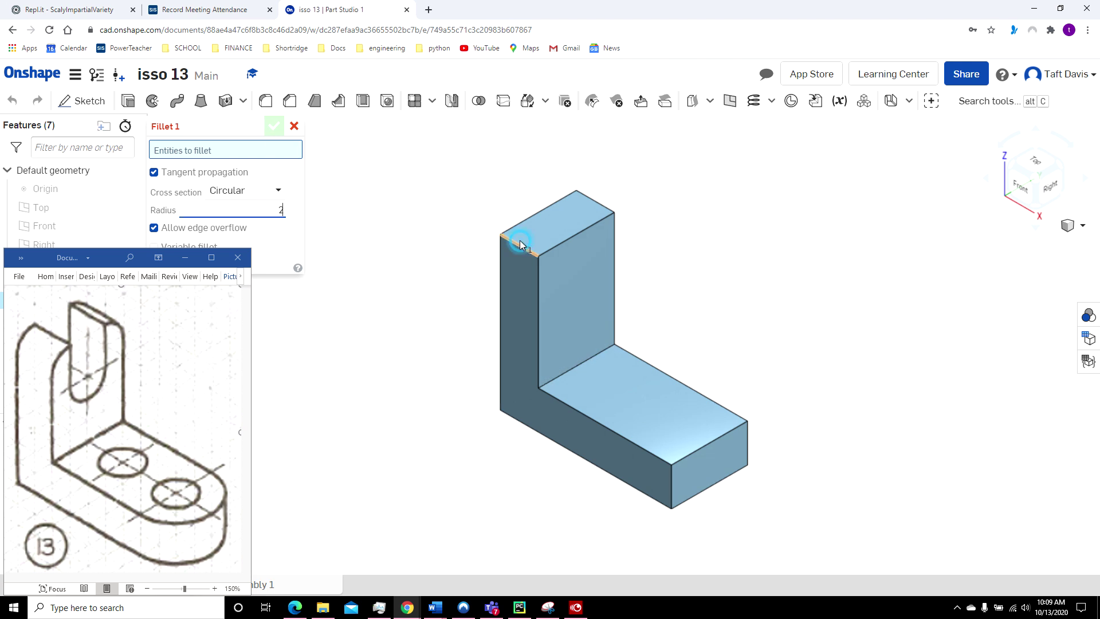
click(598, 205)
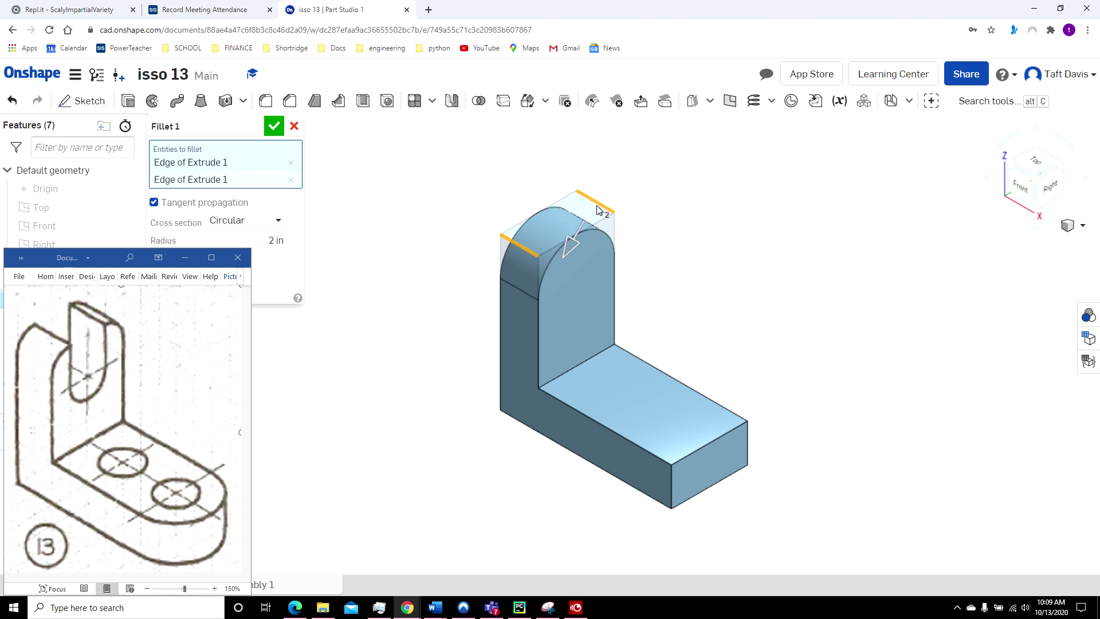
click(669, 480)
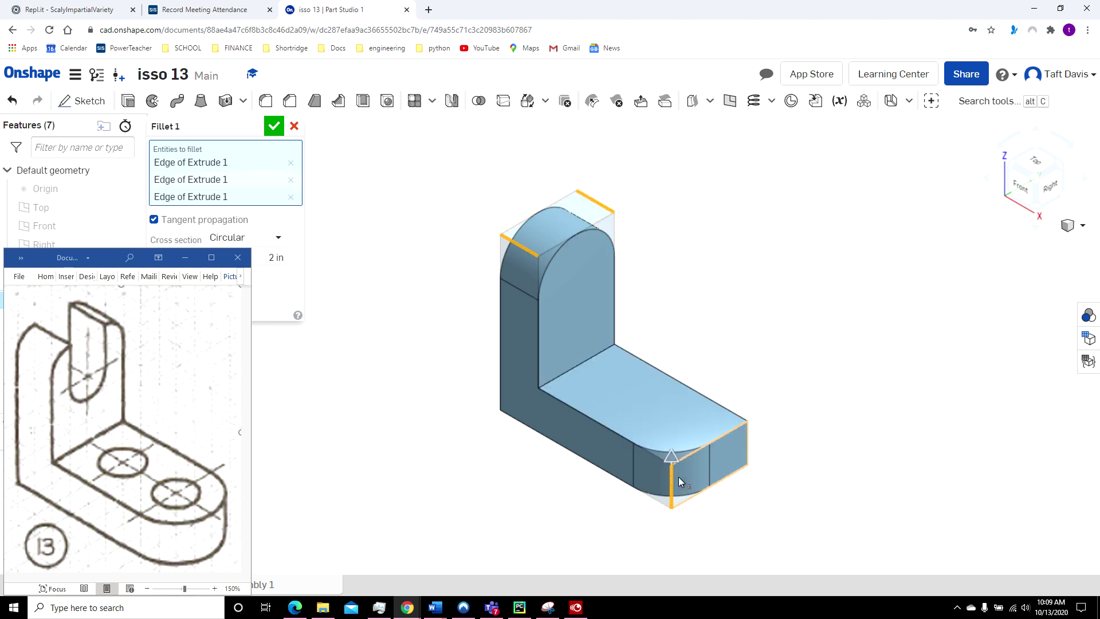
click(747, 439)
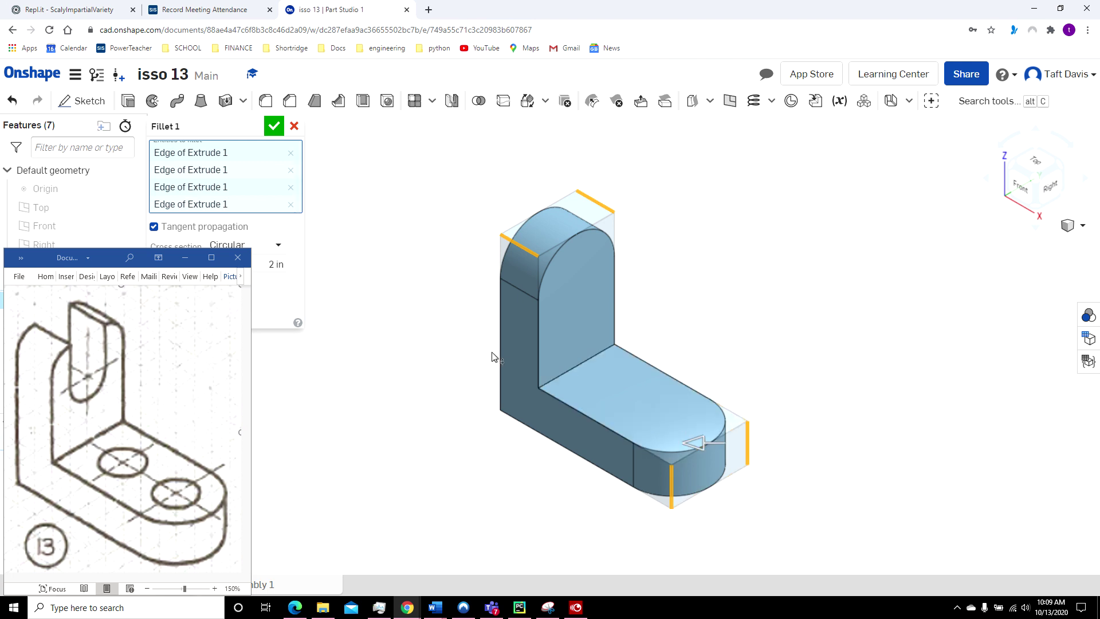
click(273, 127)
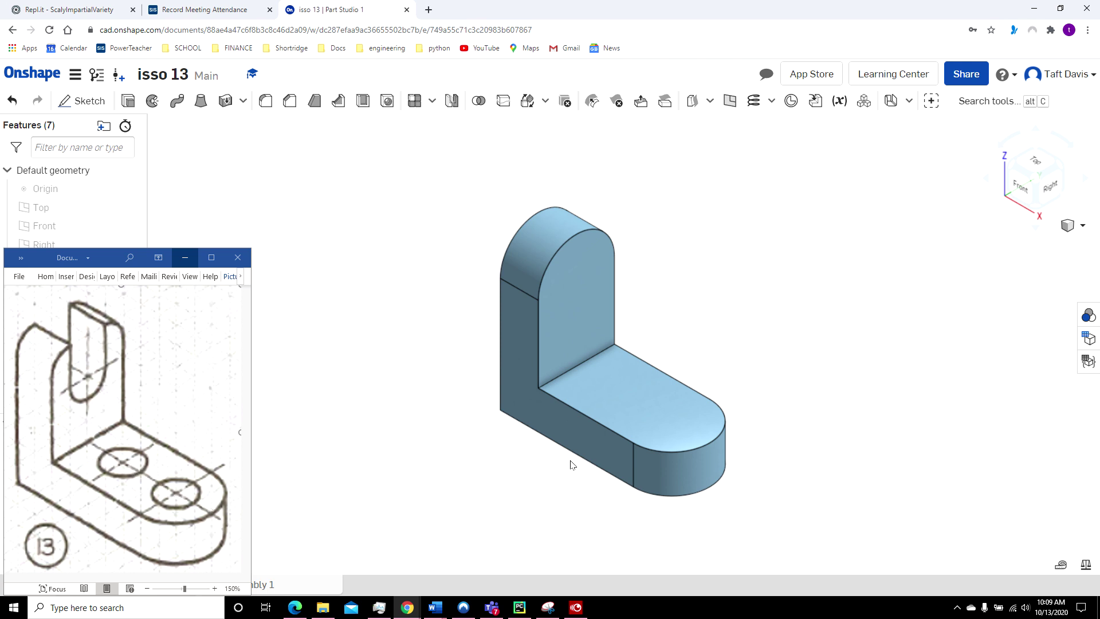
Start a sketch on the base's top face and draw a 2 in diameter circle concentric with its rounded end
click(634, 410)
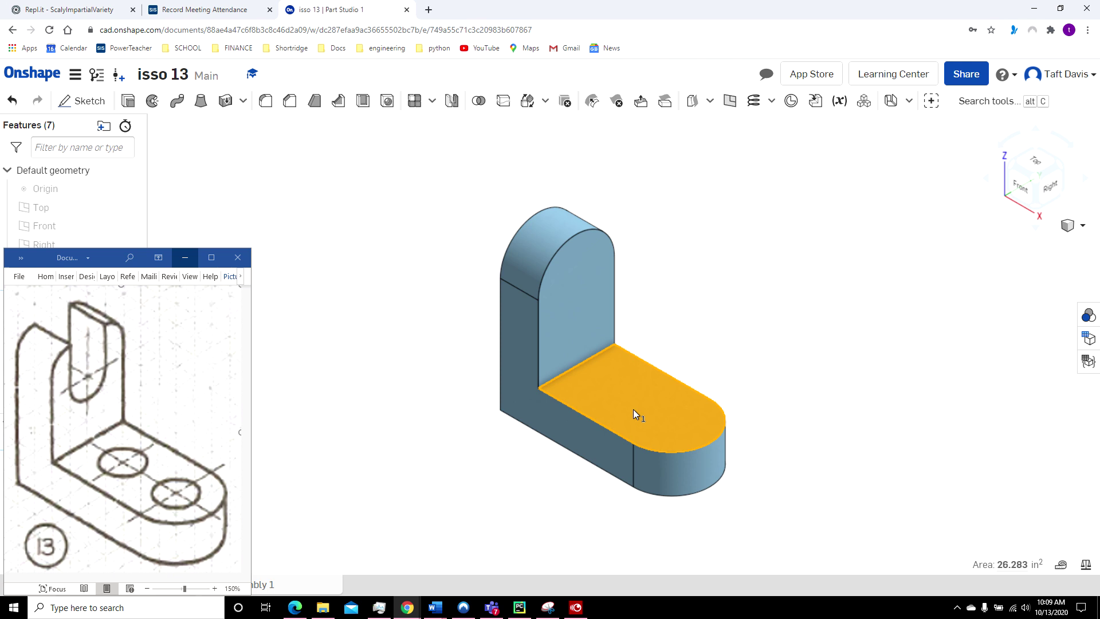
click(81, 101)
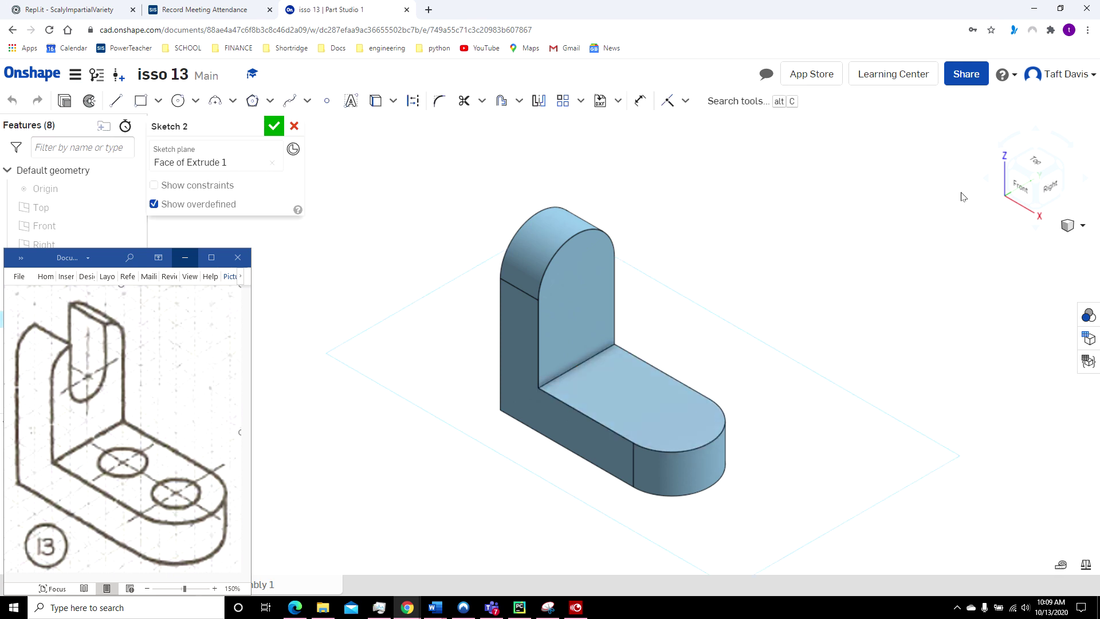
click(1024, 172)
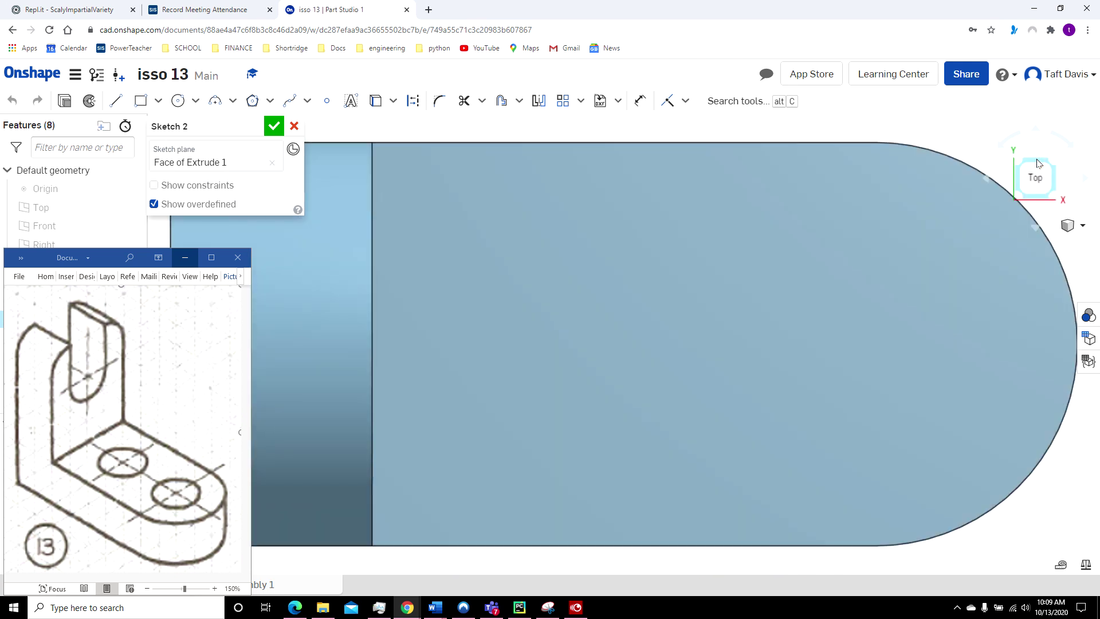
scroll(946, 265, down, 2)
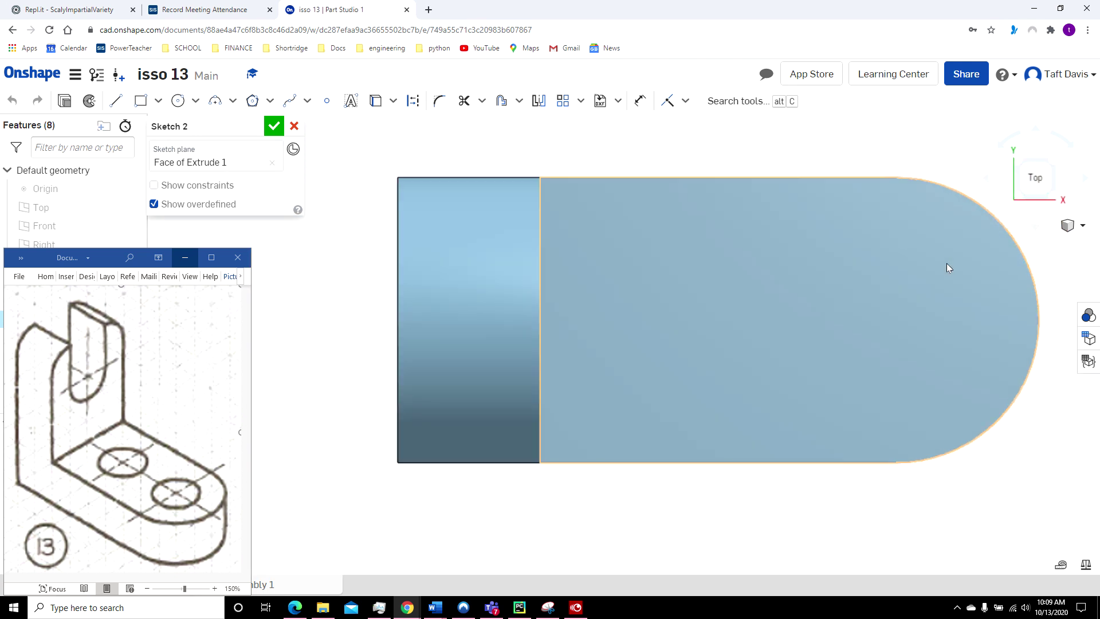
middle_drag(944, 263, 844, 327)
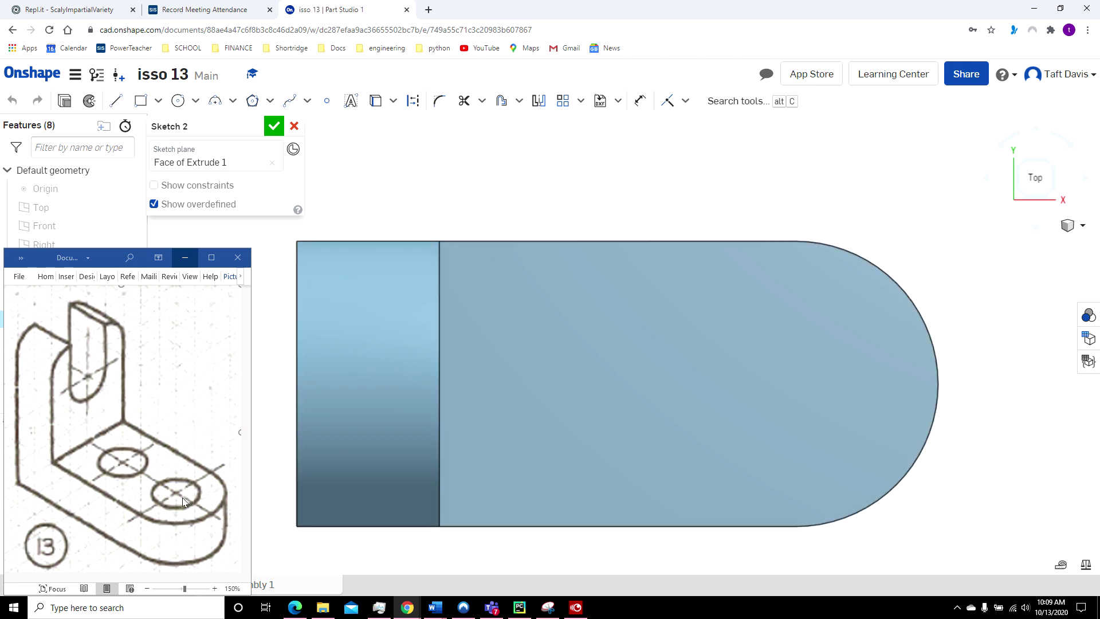
click(177, 102)
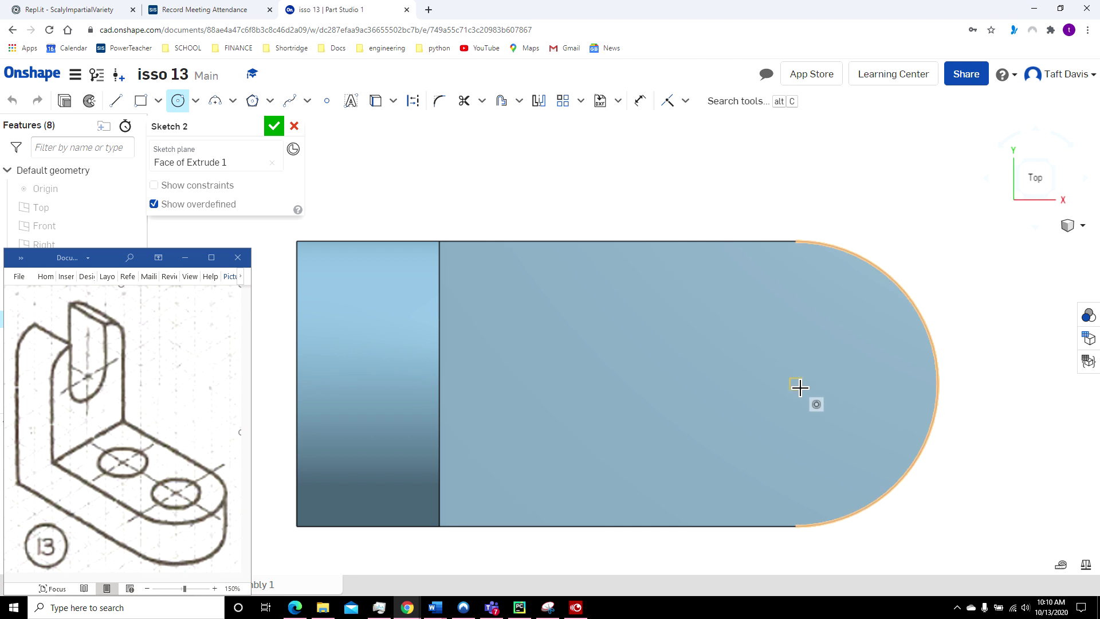
click(798, 386)
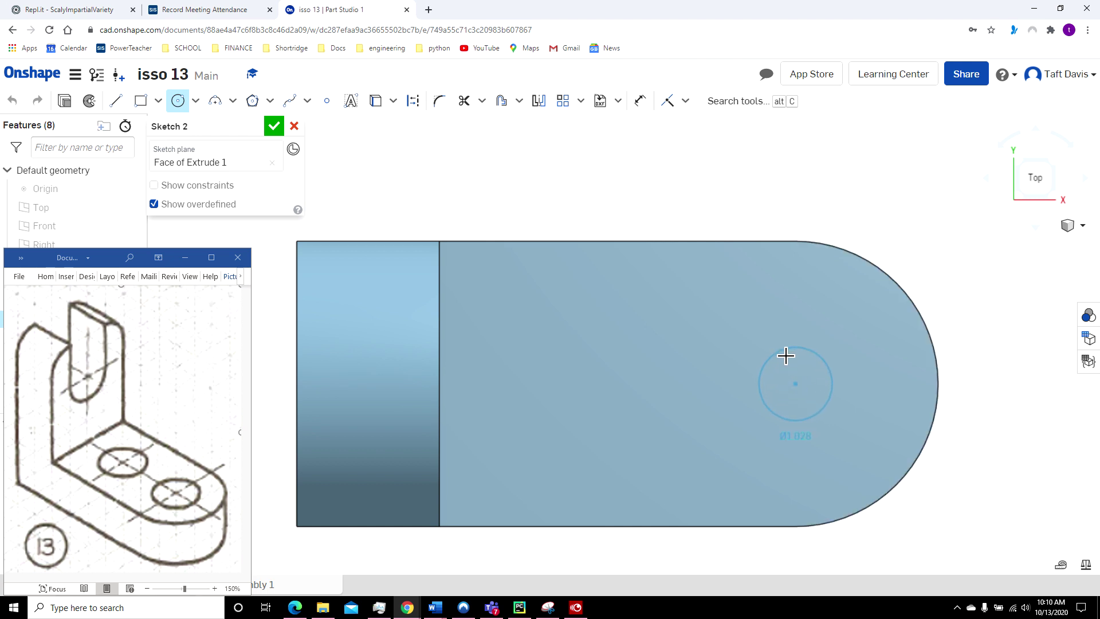
click(781, 346)
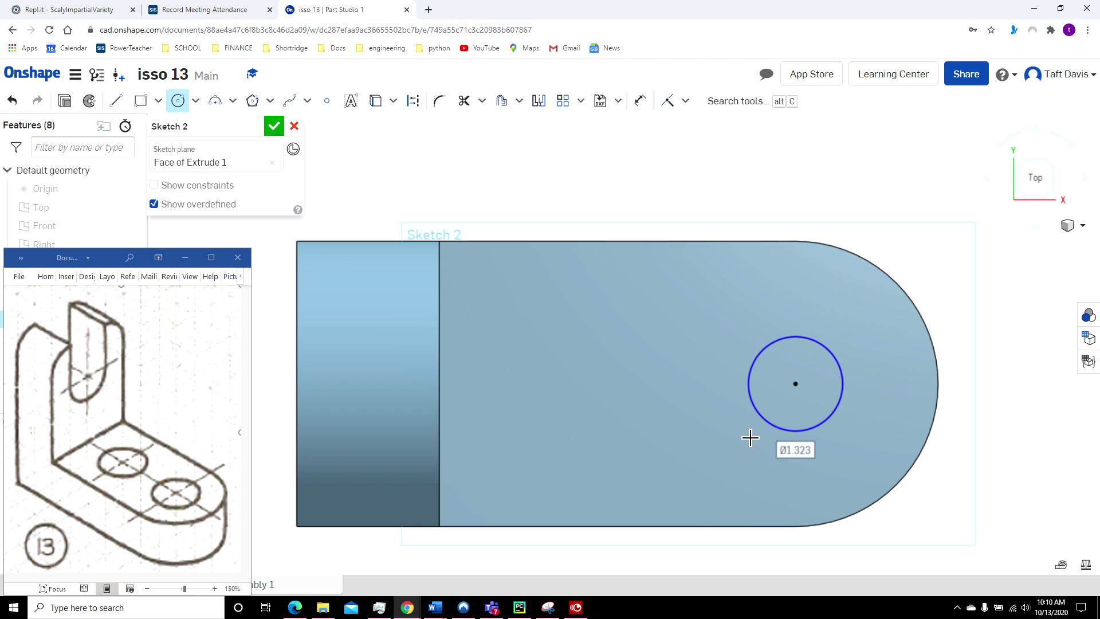
text(2)
key(Return)
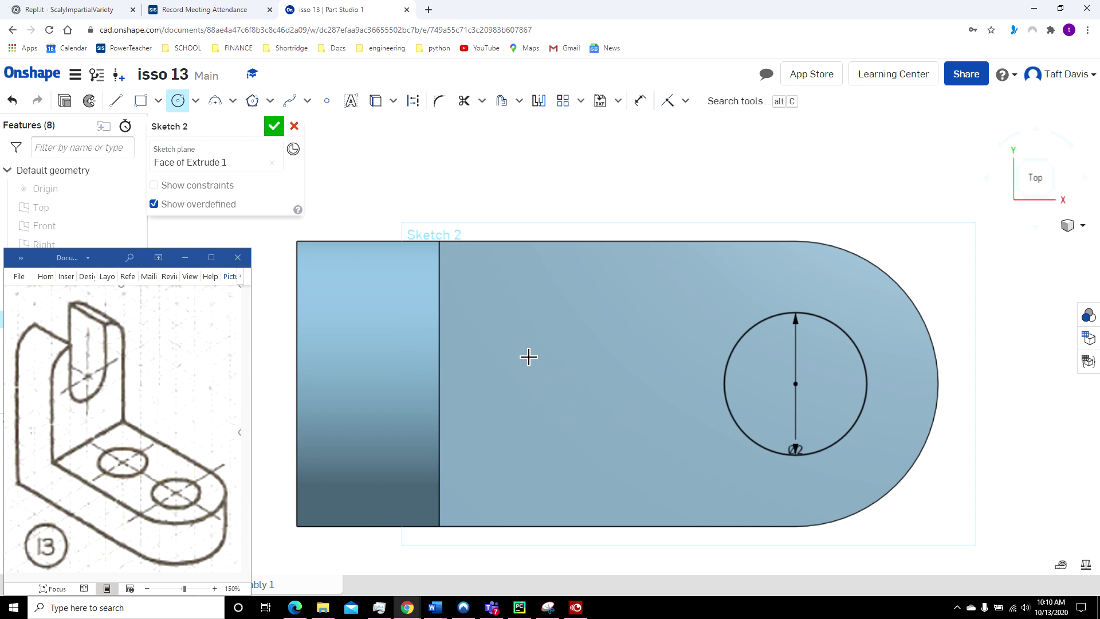
Draw a second 2 in diameter circle on the base between the first circle and the upright
click(561, 393)
click(528, 355)
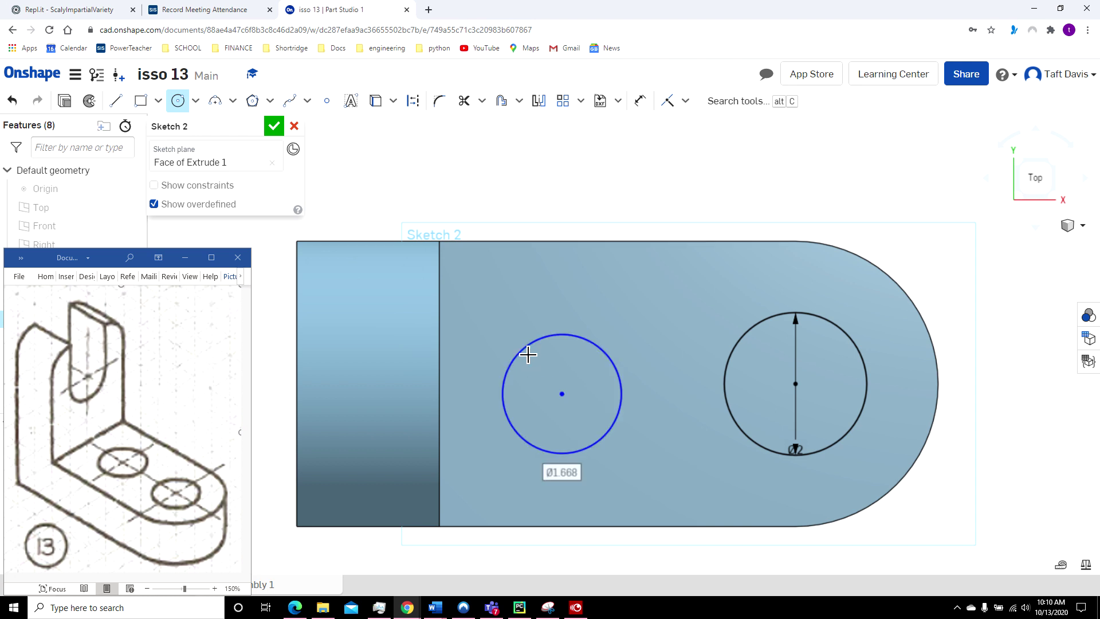
text(2)
key(Return)
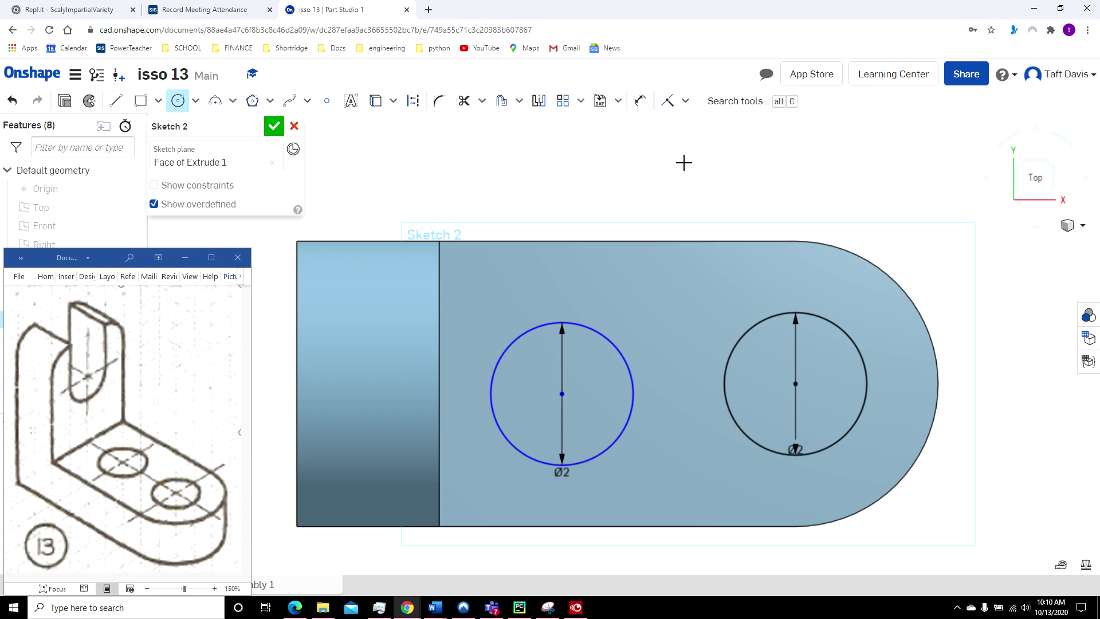
Dimension the second circle's center 2 in from the upright's inner face and 2 in from the base's front long edge
click(642, 103)
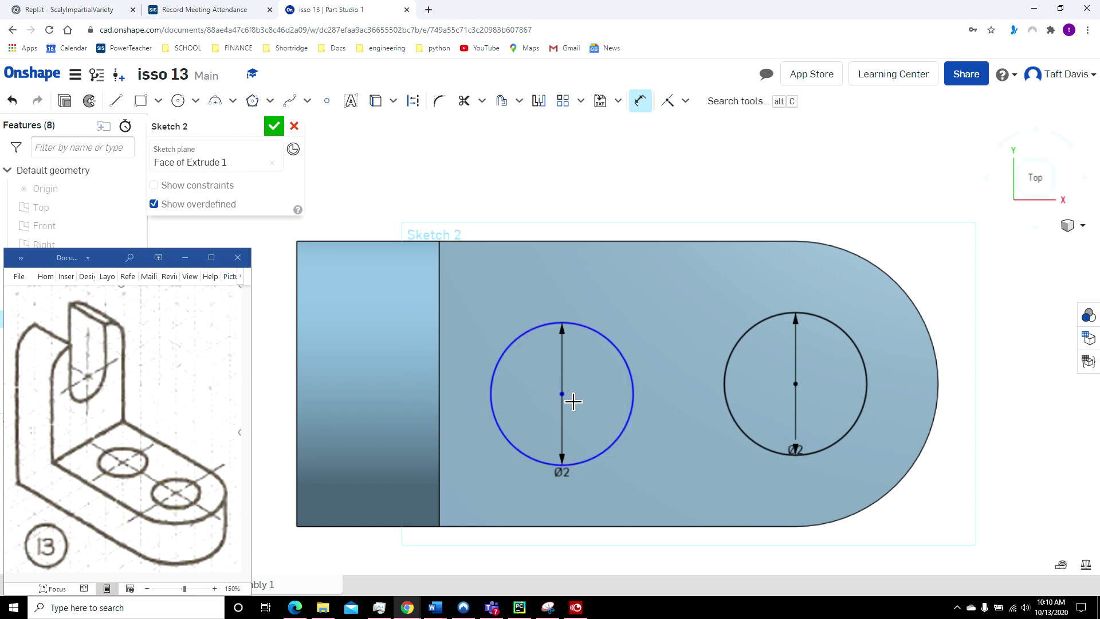
click(445, 395)
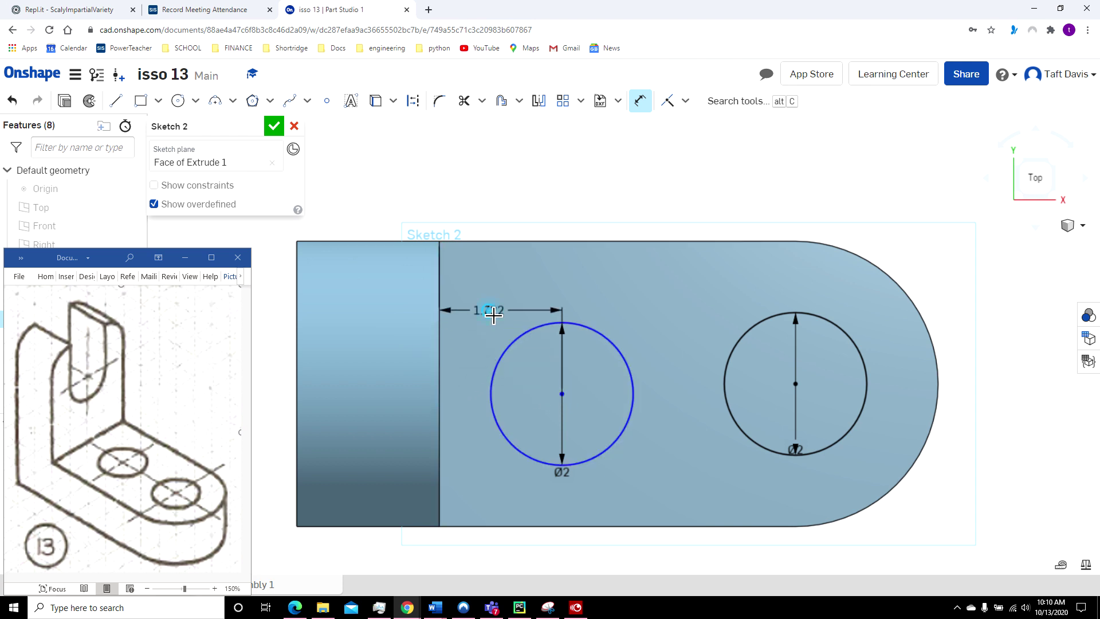
click(489, 311)
text(2)
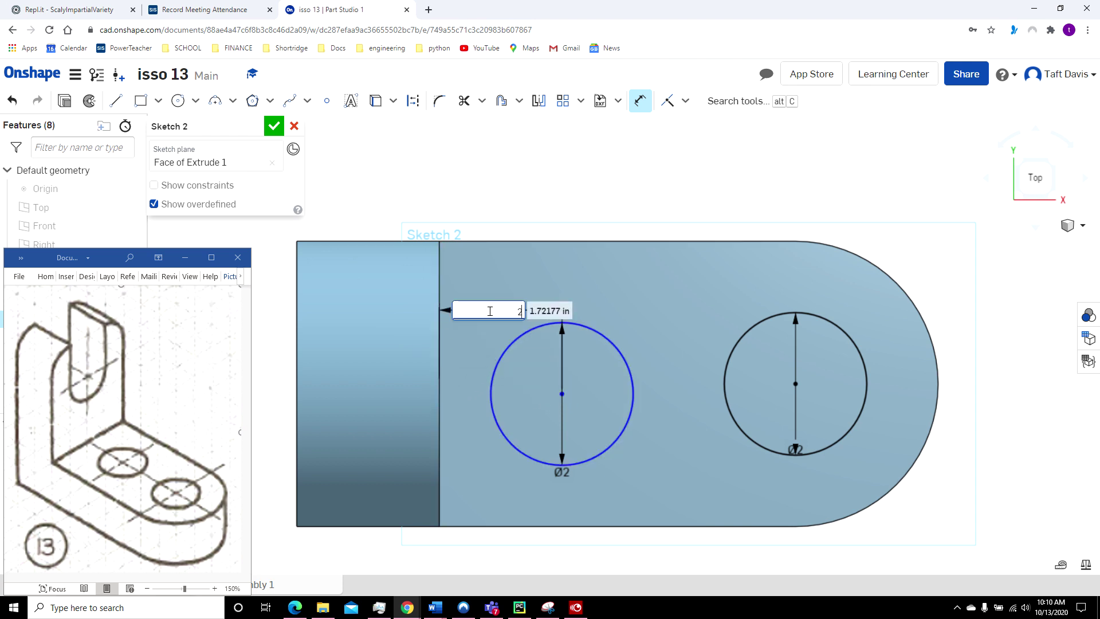
key(Return)
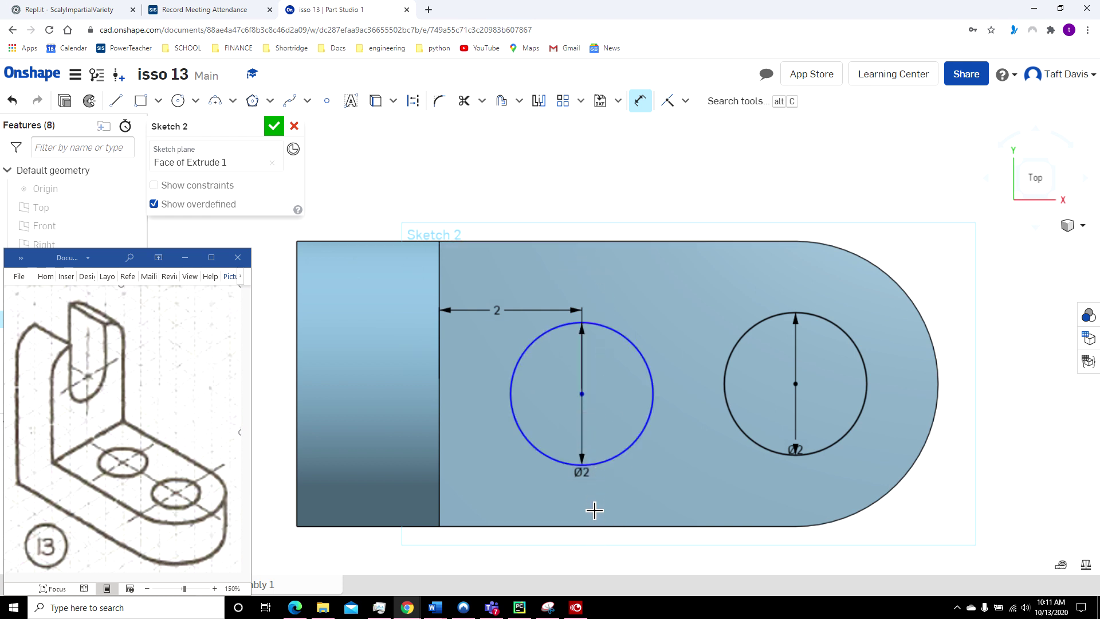
click(588, 528)
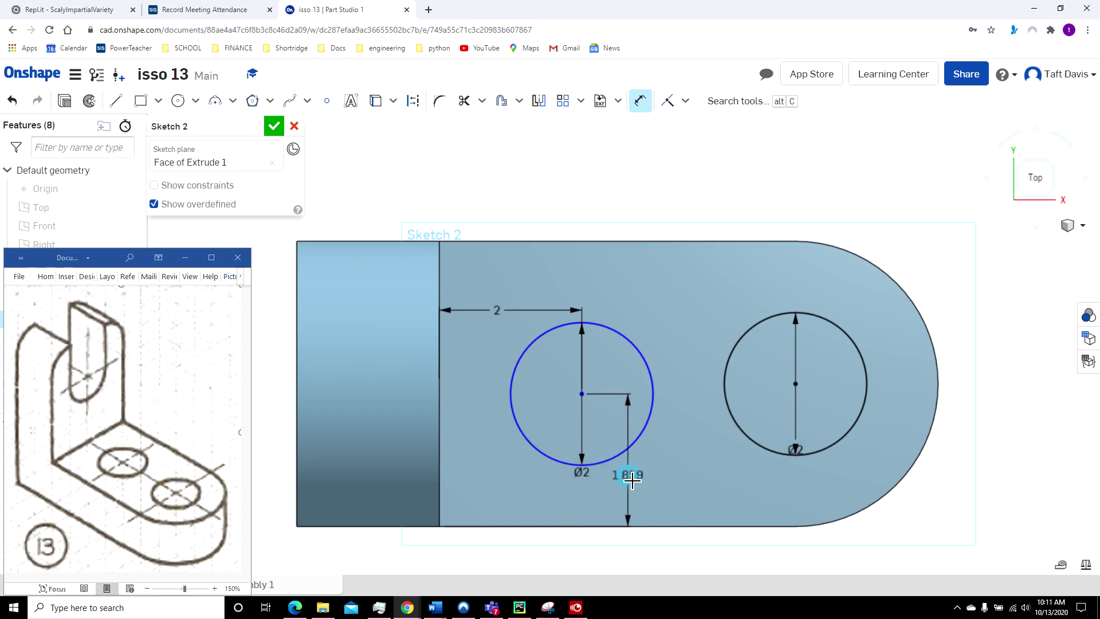
click(628, 475)
text(2)
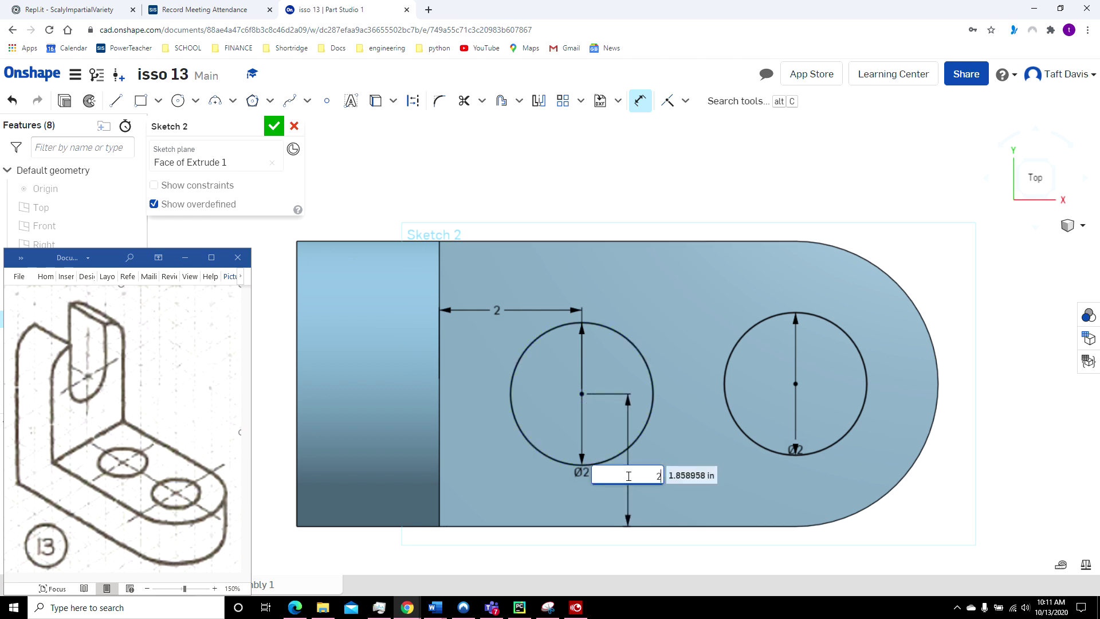
key(Return)
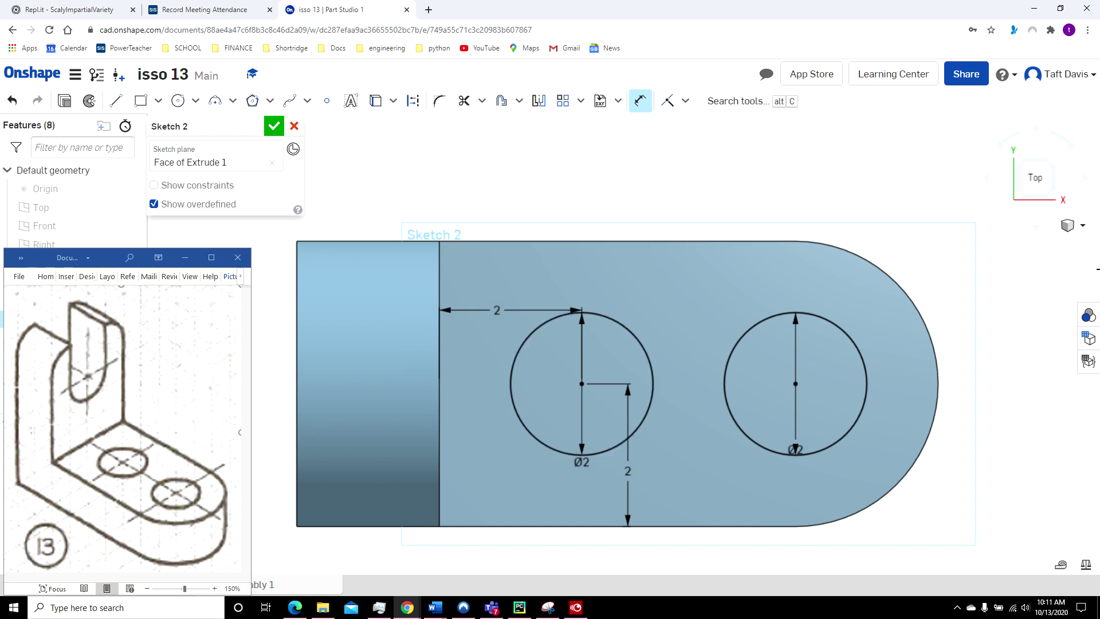
Cut both circles down through the base with a blind Remove extrude 2 in deep, and check the holes from above and in isometric view
click(1082, 225)
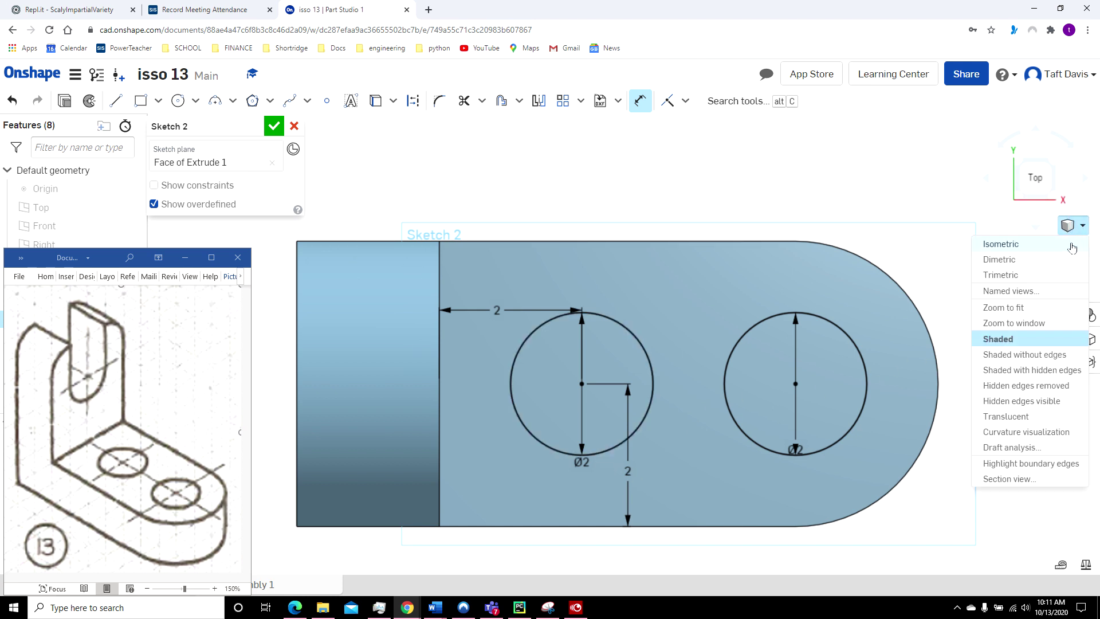
click(1071, 245)
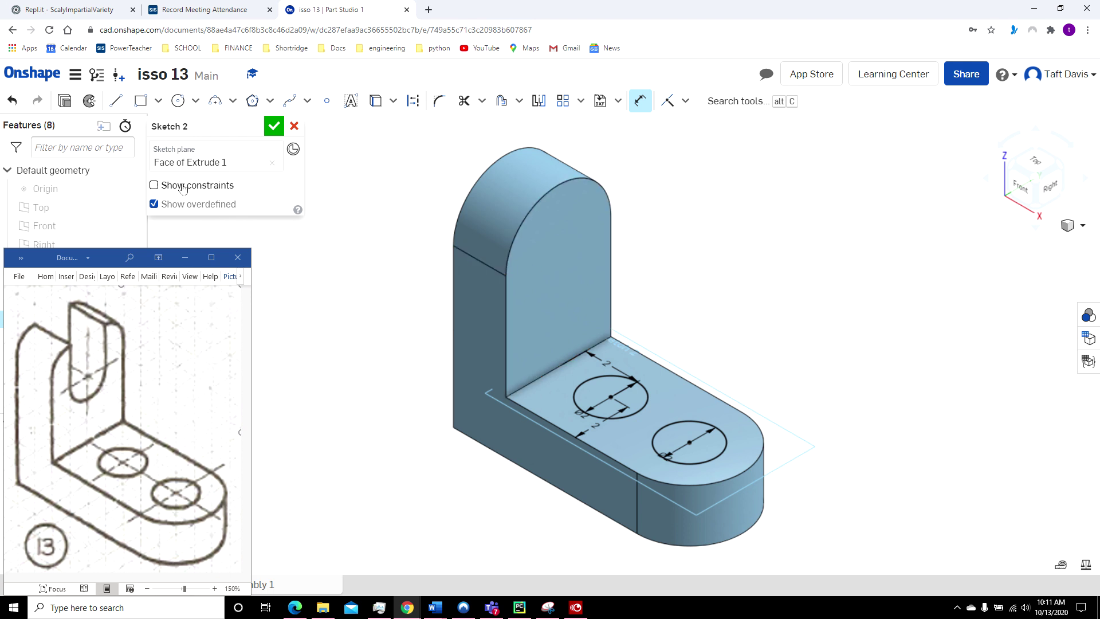
key(shift+e)
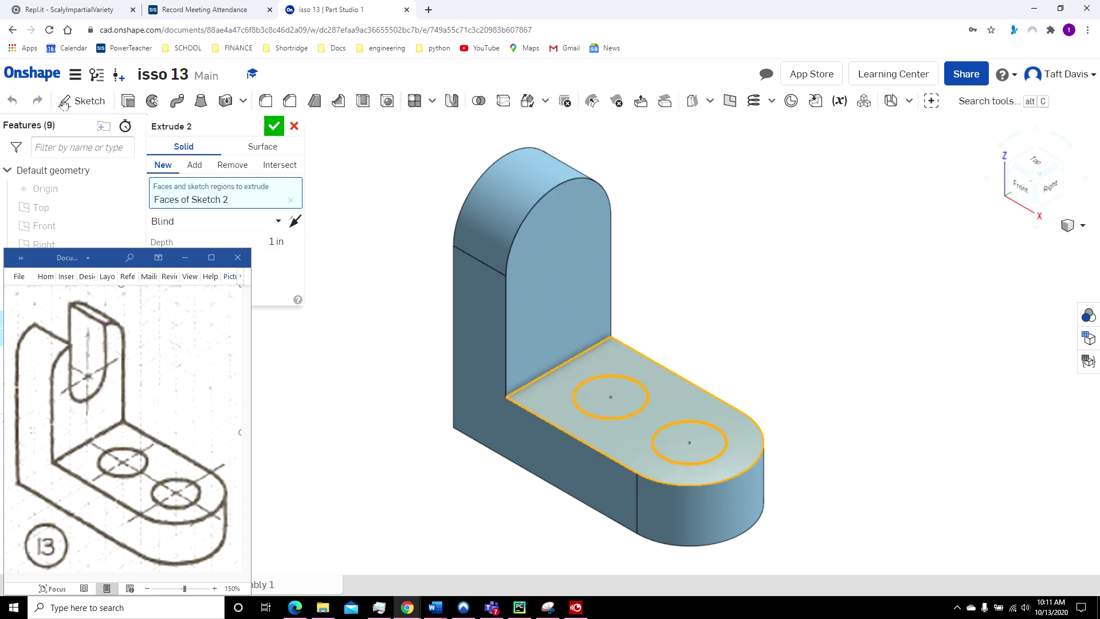
click(233, 166)
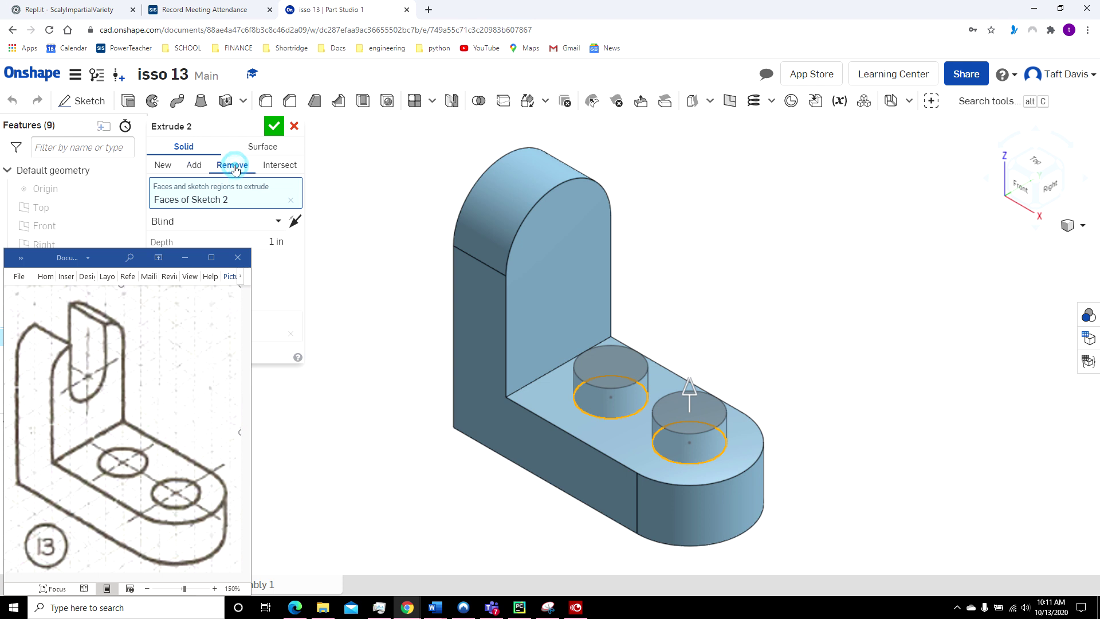
click(277, 241)
text(1)
key(Return)
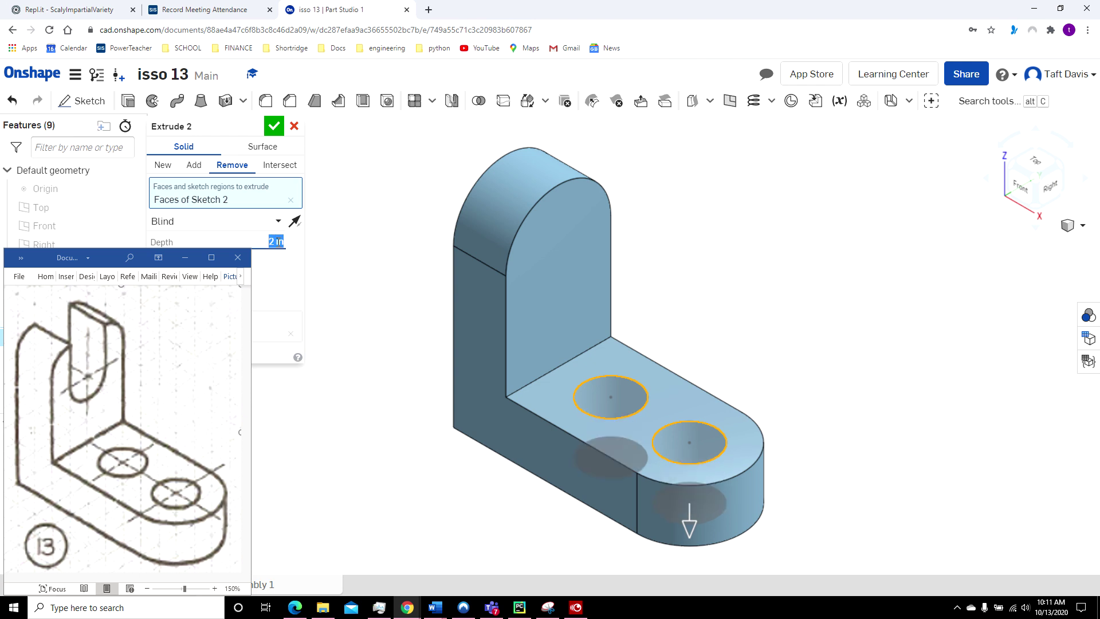
click(274, 126)
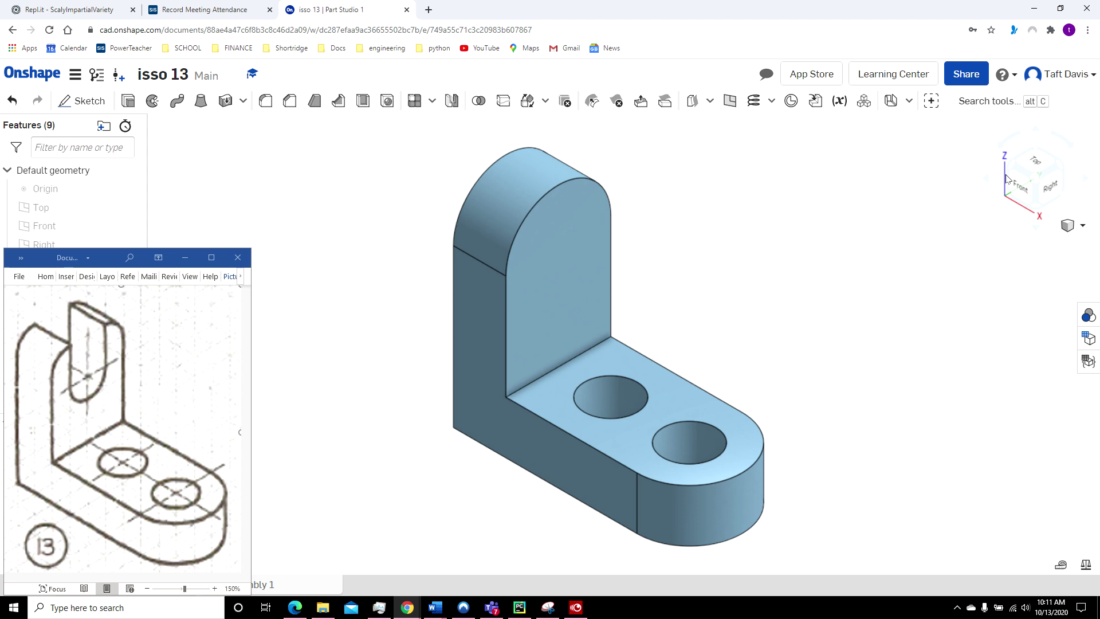
click(1034, 166)
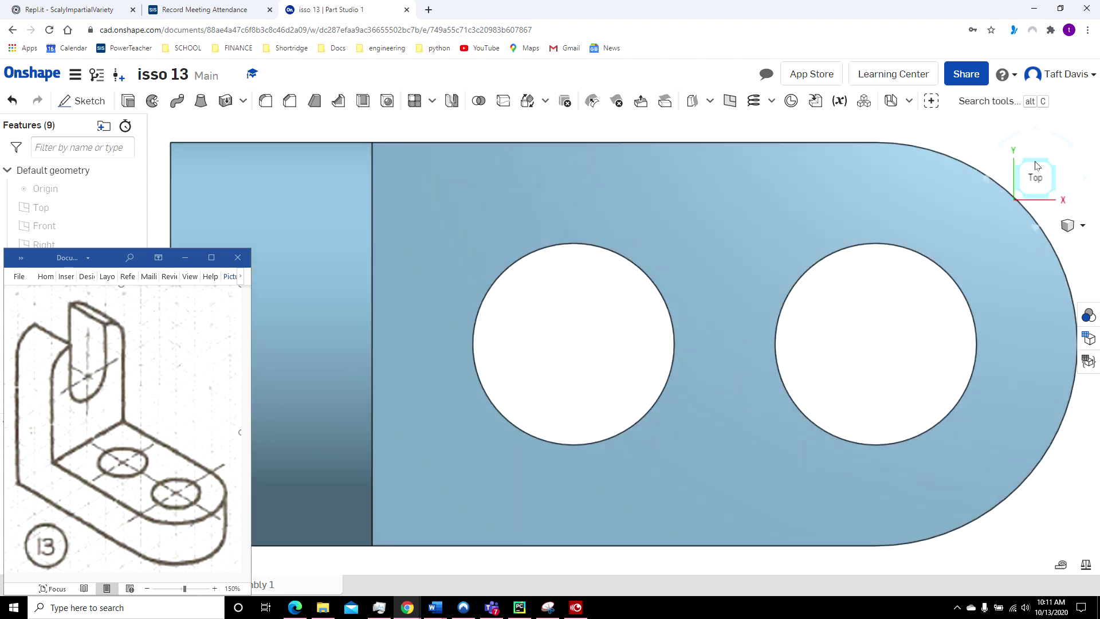
click(1081, 225)
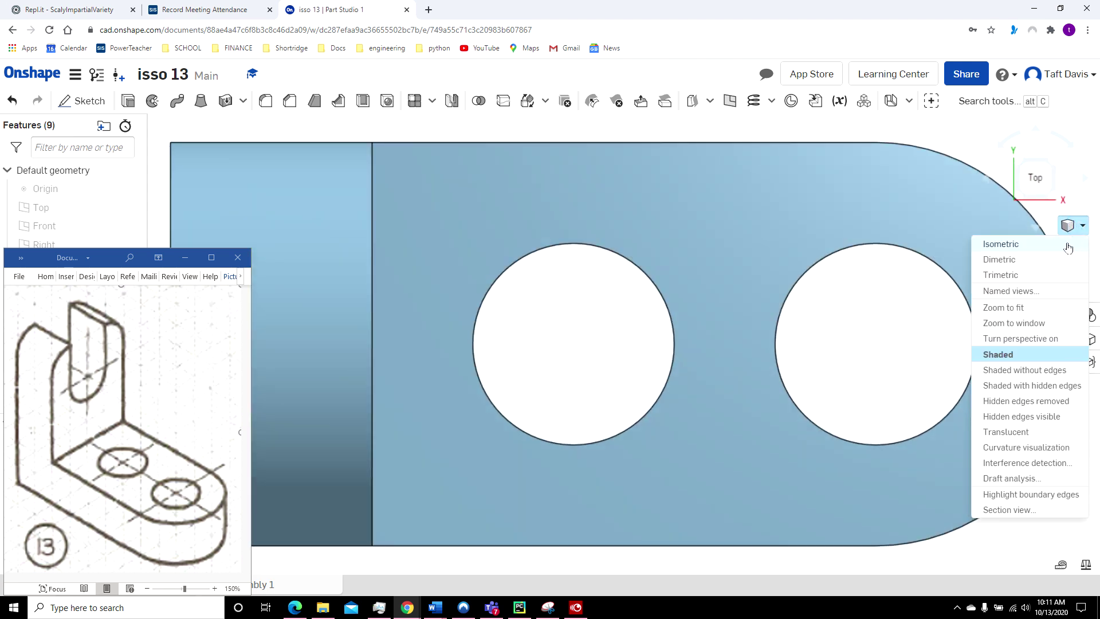
click(1067, 246)
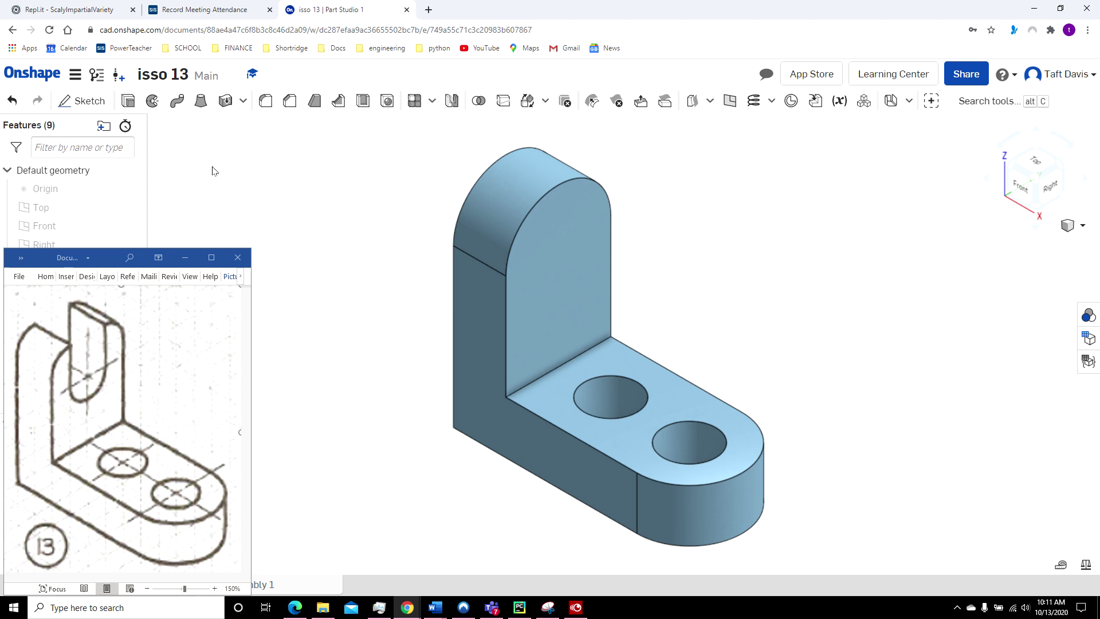
Sketch a corner rectangle 2 in wide and about 4 in tall on the upright's inner face, extending past its rounded top
click(541, 303)
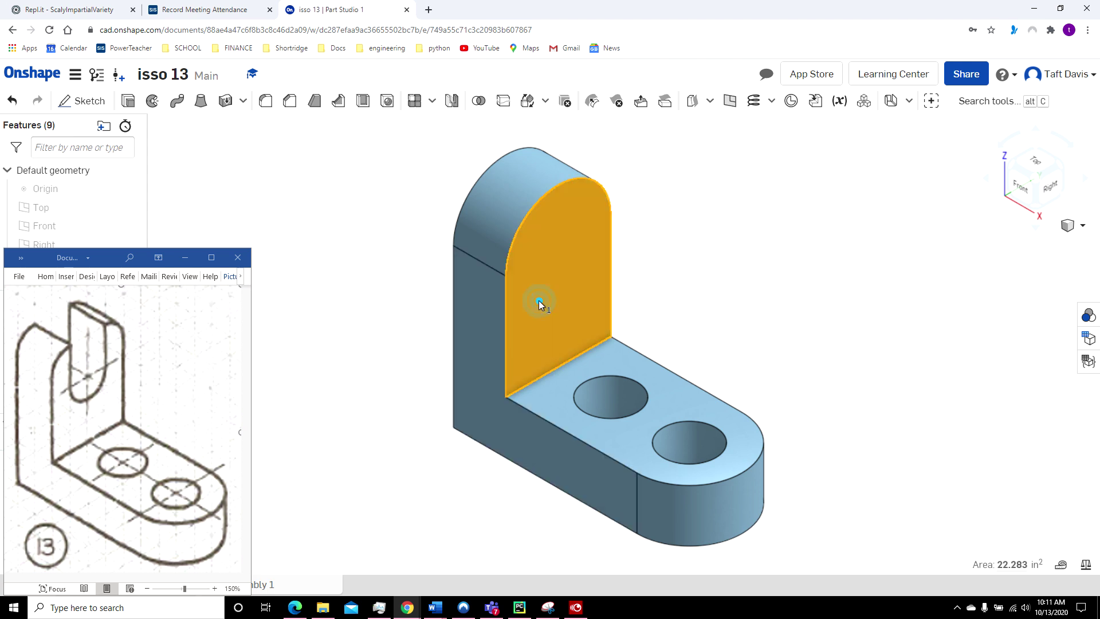
click(86, 102)
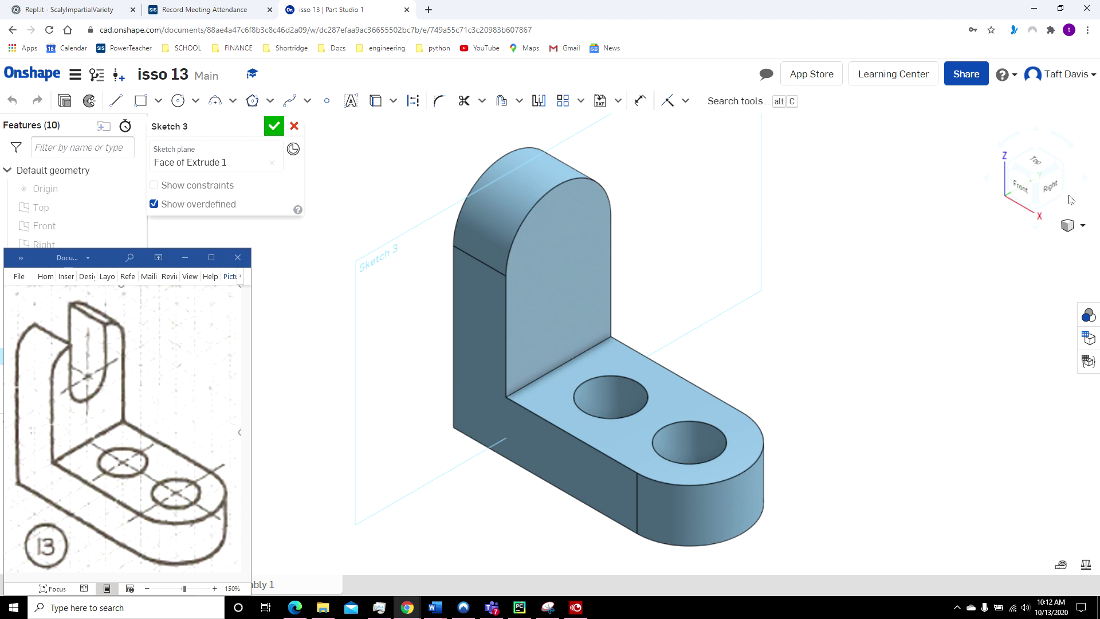
click(1052, 187)
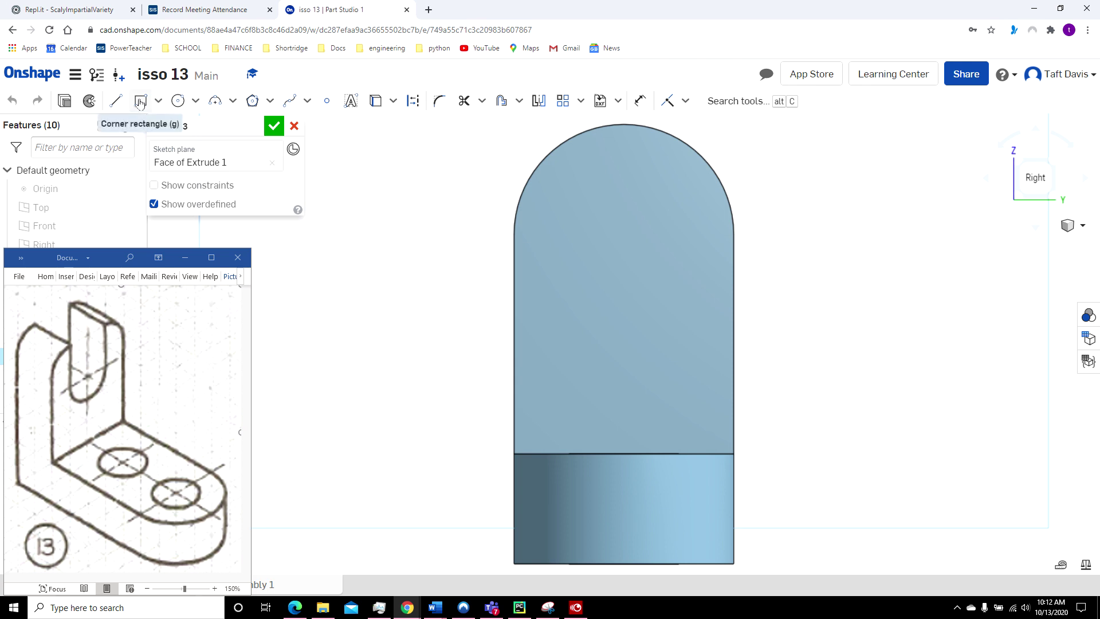
click(139, 102)
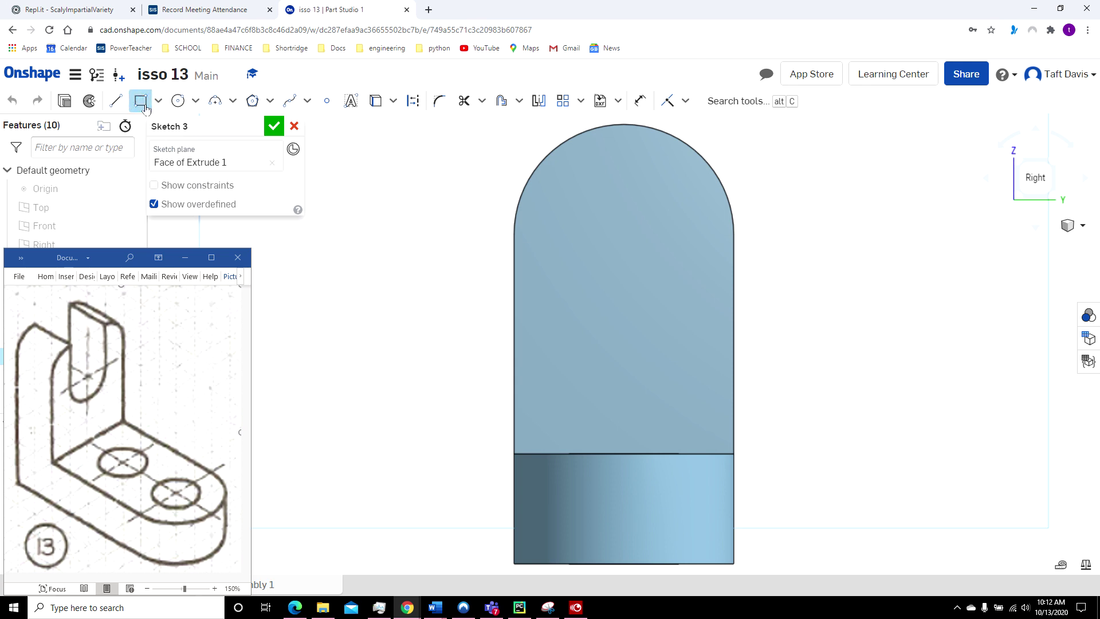
click(663, 335)
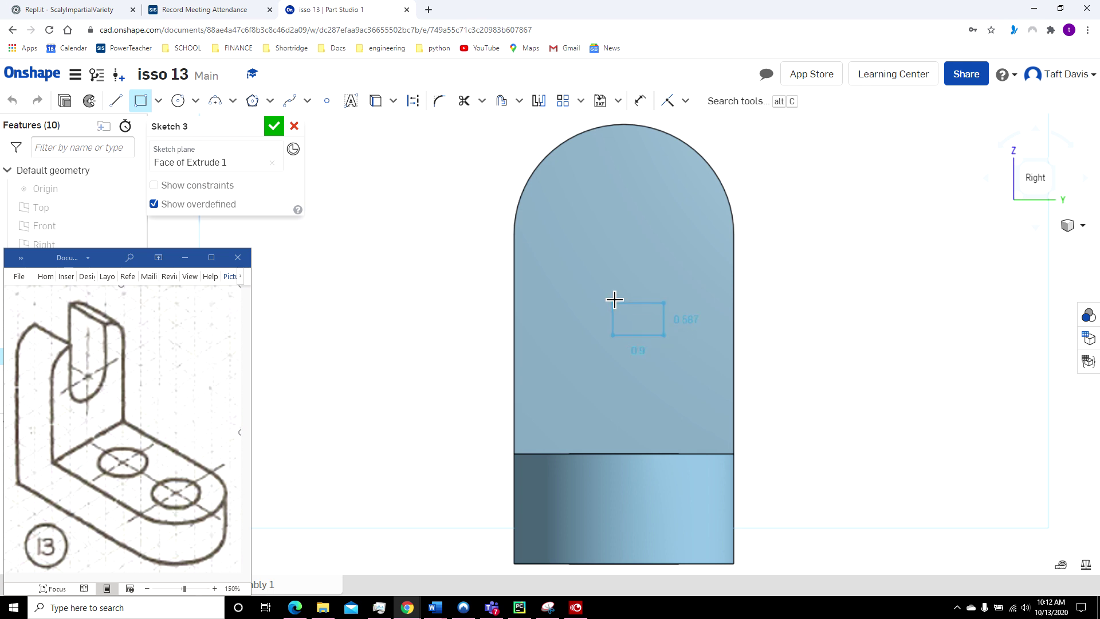
click(583, 117)
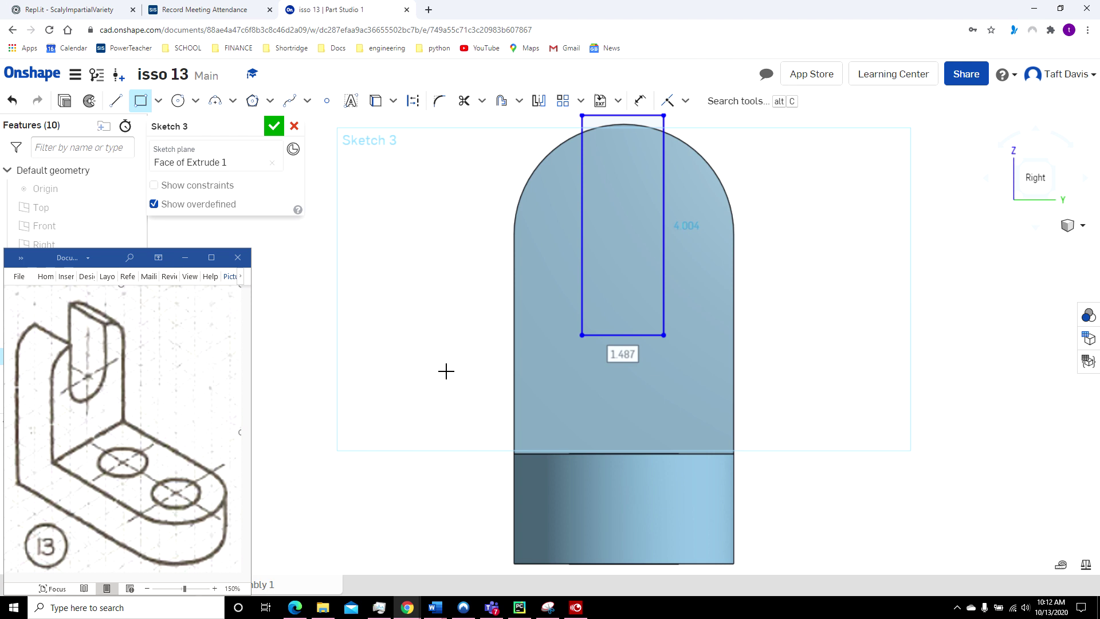
text(2)
key(Return)
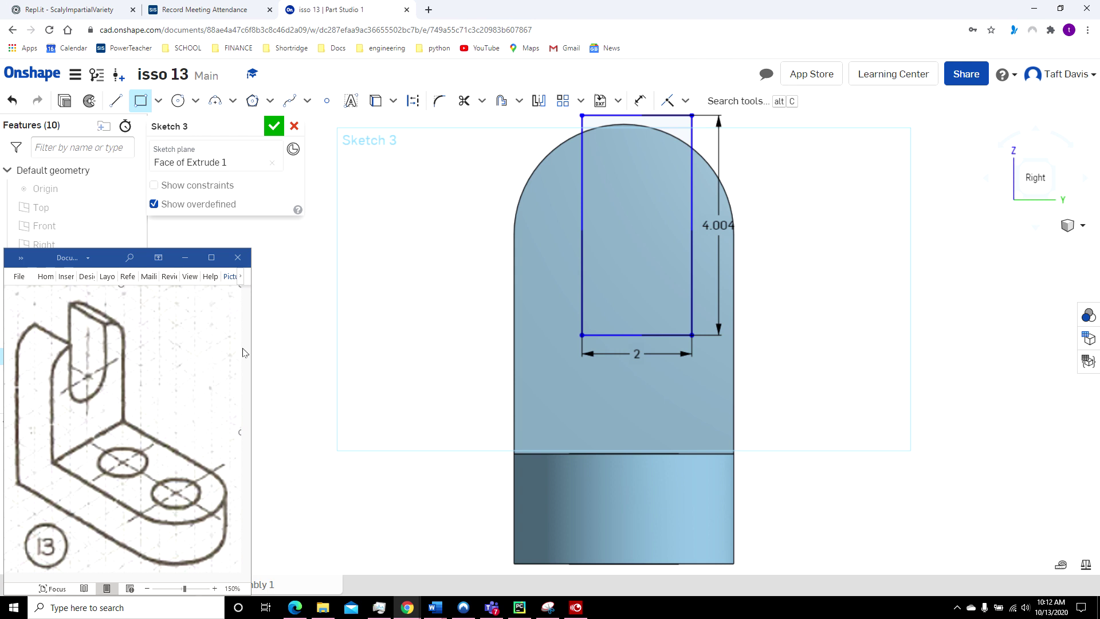
Dimension the slot rectangle's near long side 1 in from the upright's adjacent vertical edge
click(640, 101)
click(586, 266)
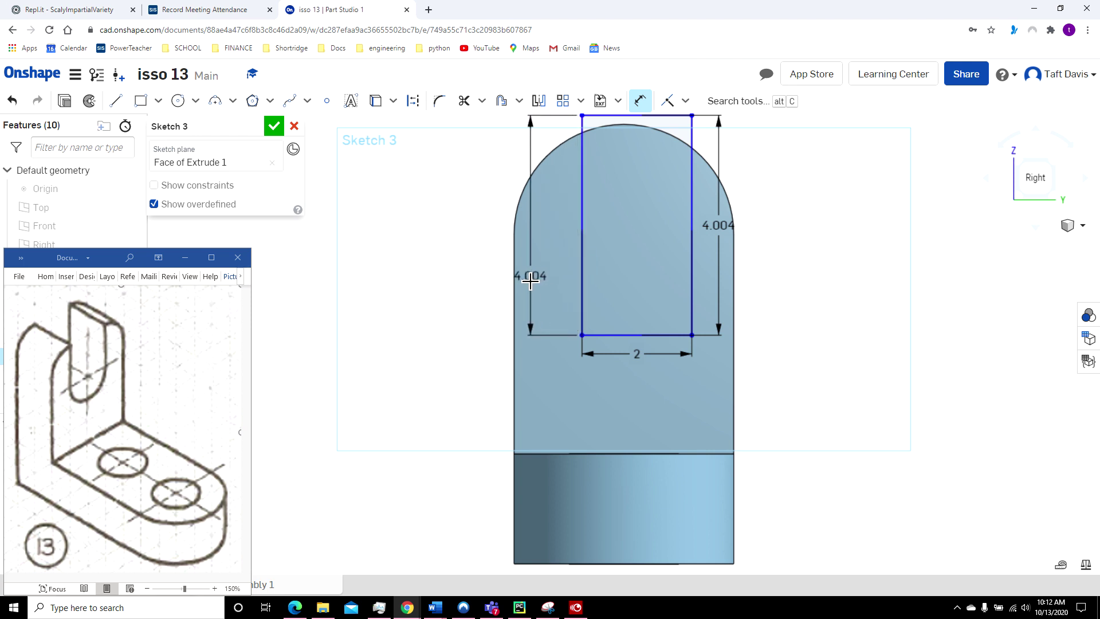
click(518, 281)
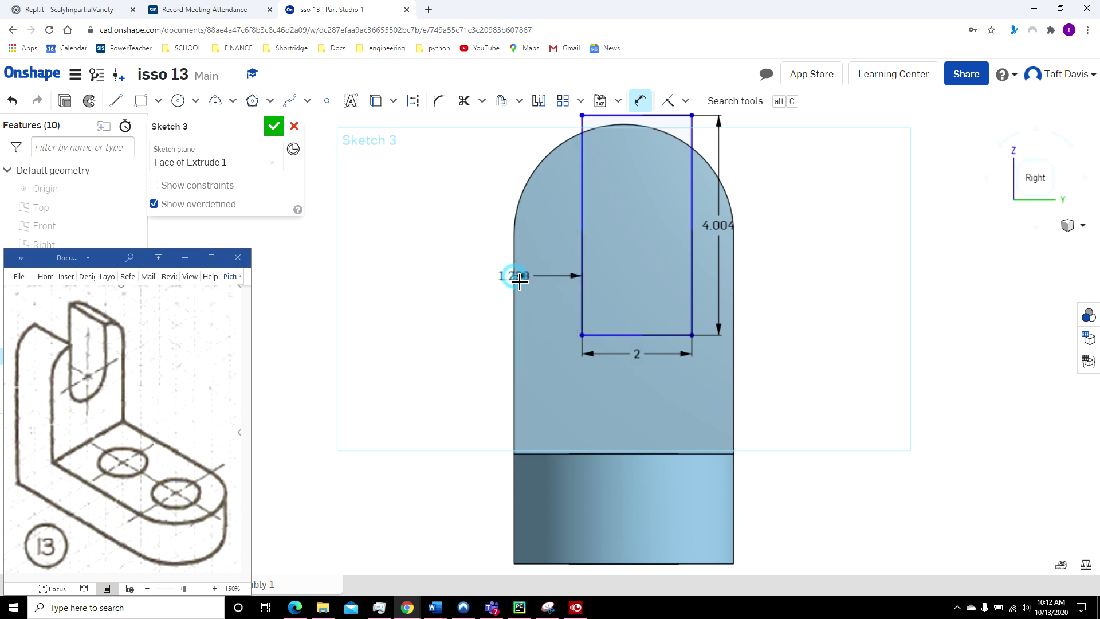
click(545, 319)
text(1)
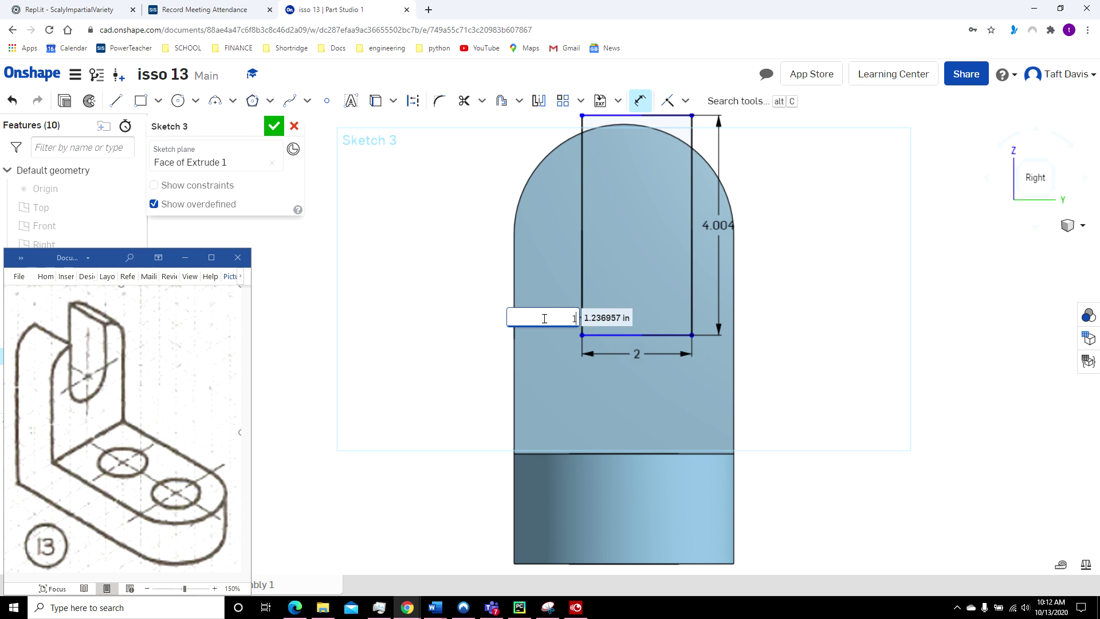
key(Return)
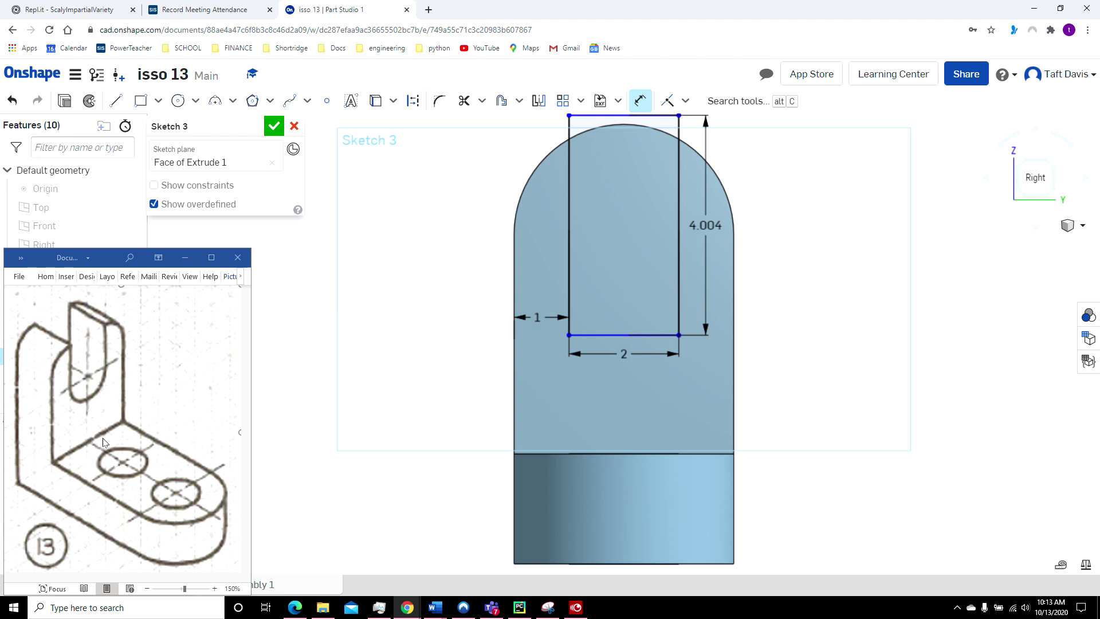
Dimension the slot rectangle's lower edge 2 in above the base's top face
click(624, 336)
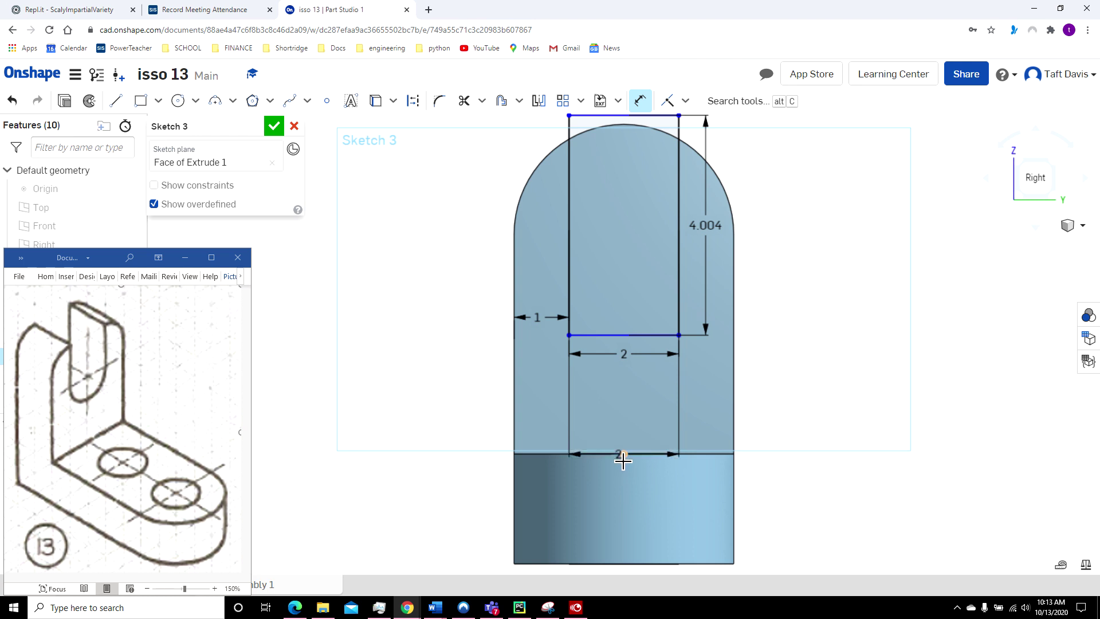
click(622, 456)
click(682, 418)
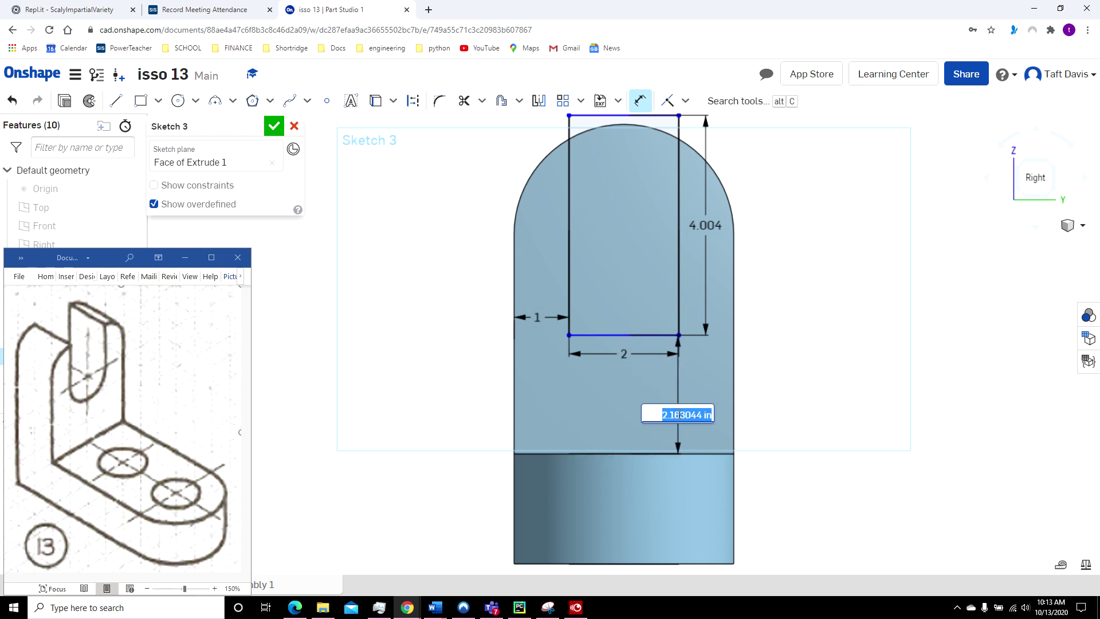
text(2)
key(Return)
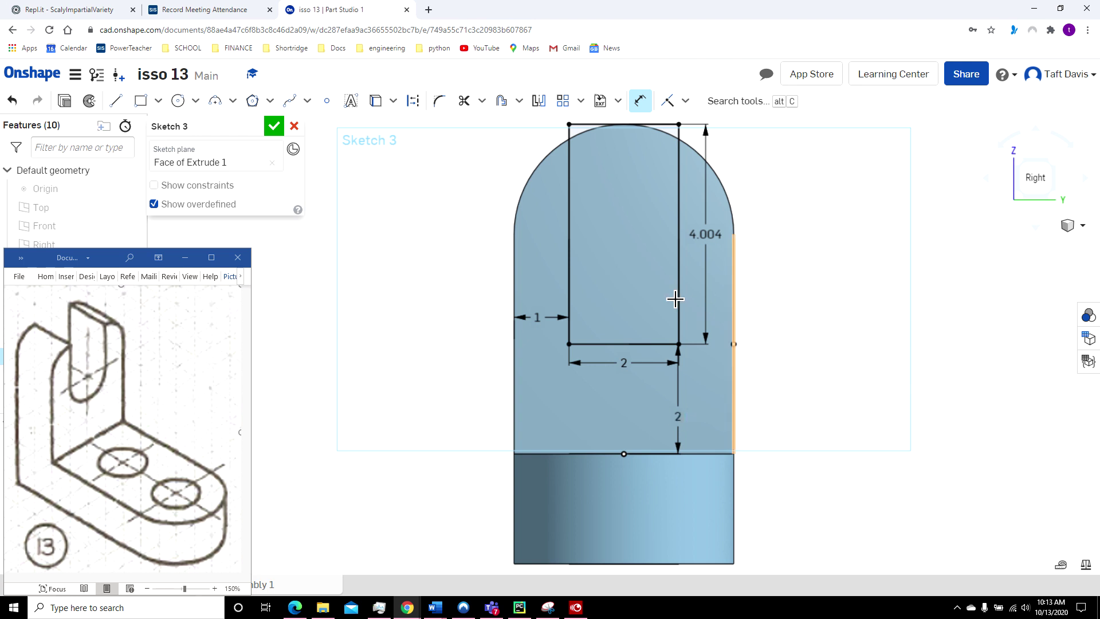
scroll(470, 291, up, 1)
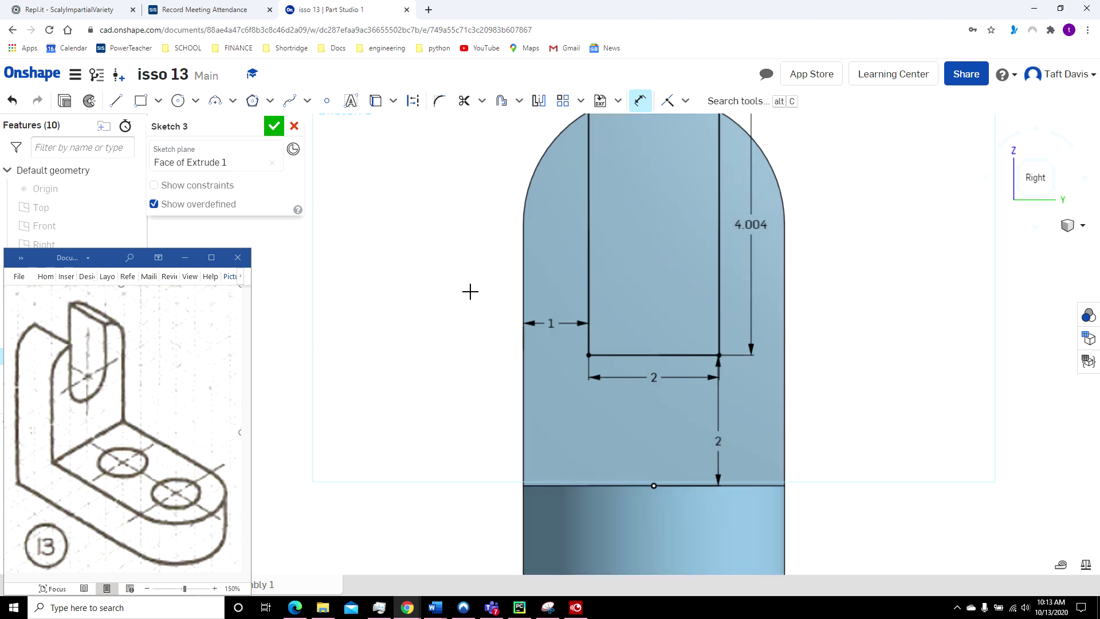
scroll(470, 291, down, 1)
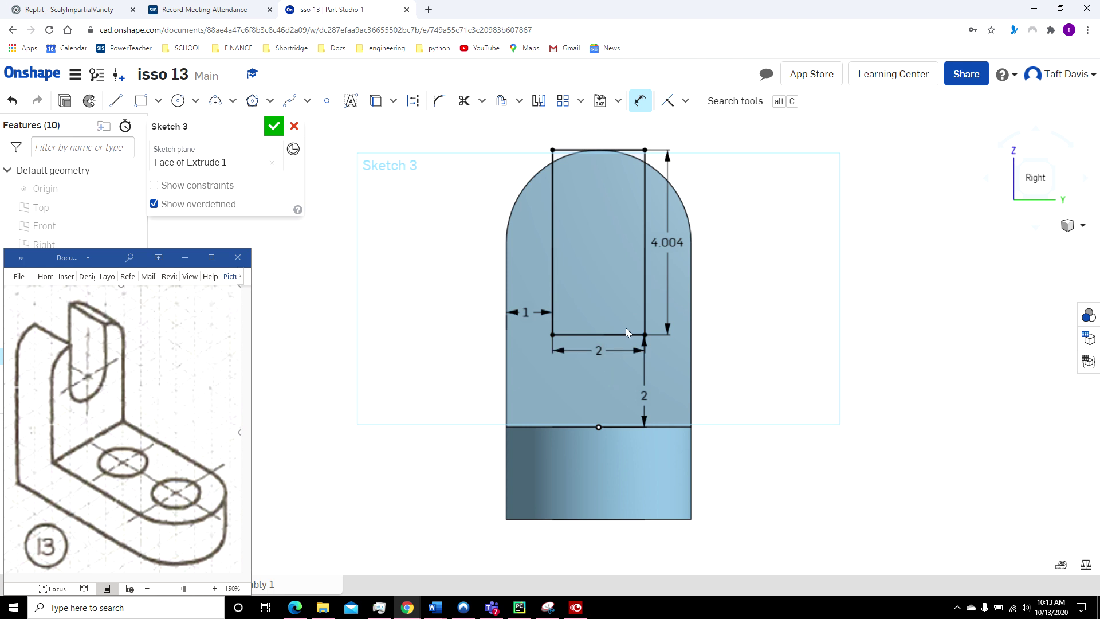
click(667, 242)
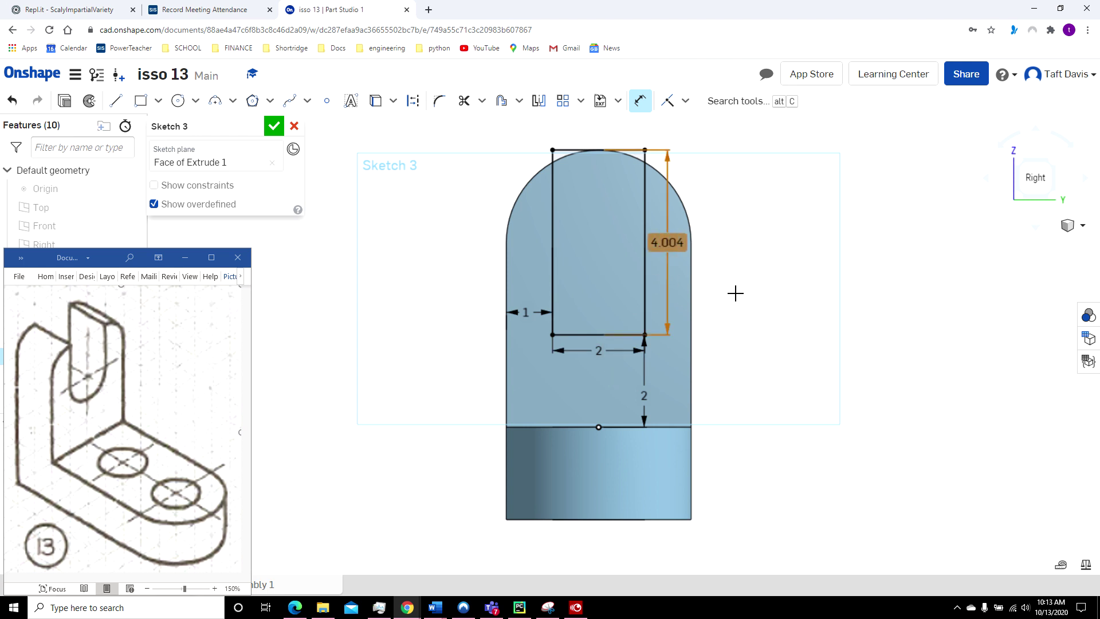
click(640, 101)
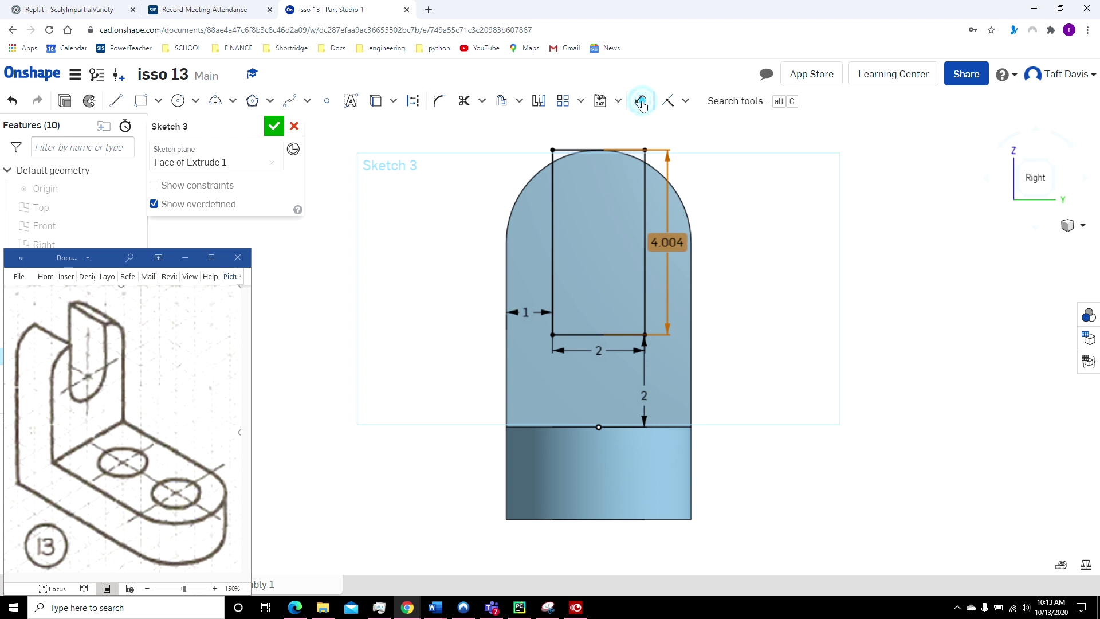
click(646, 228)
click(667, 241)
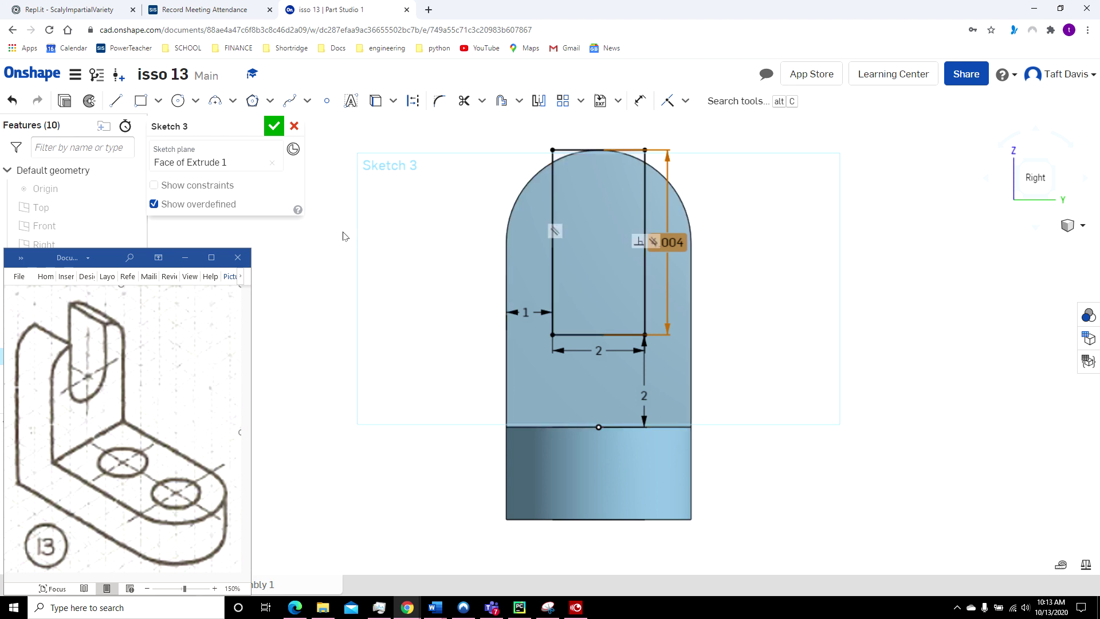
Cut the rectangle through the upright with a blind Remove extrude 2 in deep to form an open-topped slot
click(1082, 226)
click(1059, 246)
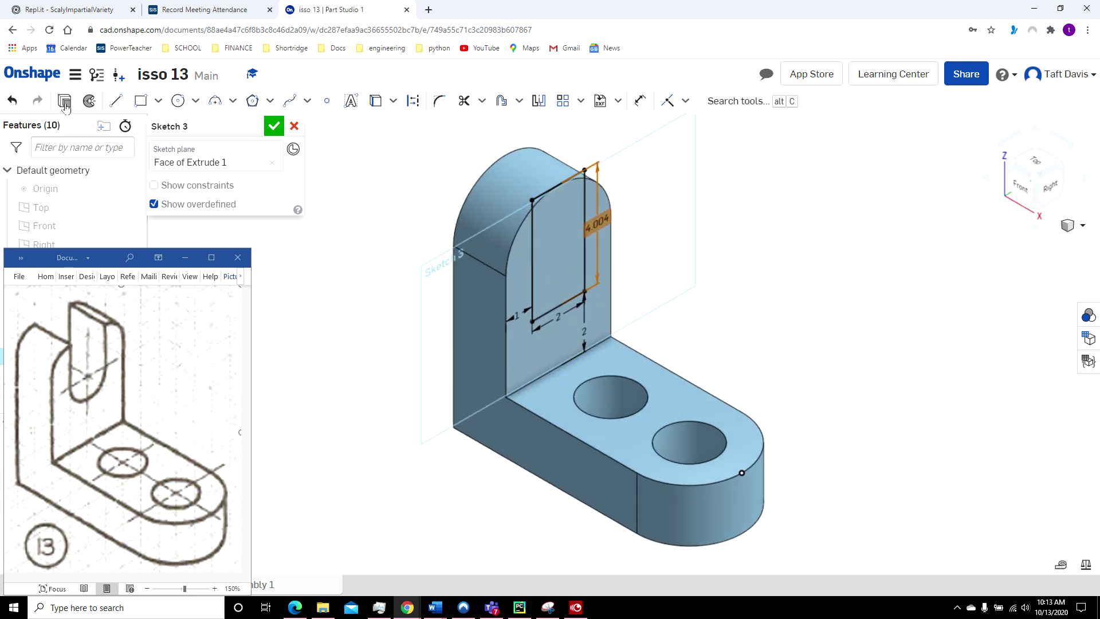
key(shift+e)
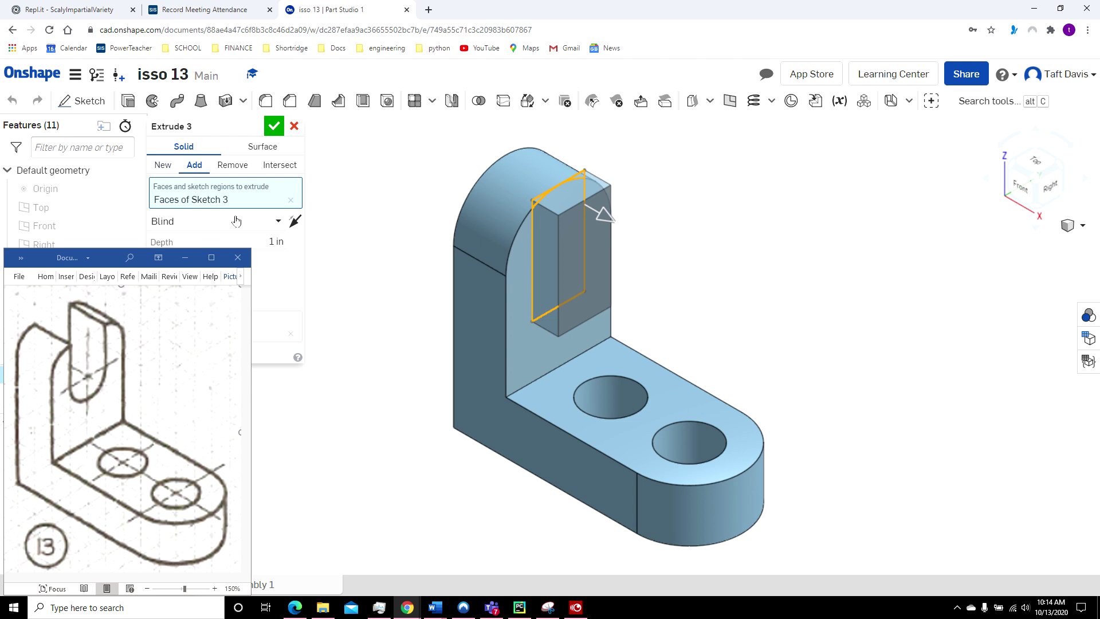
click(233, 166)
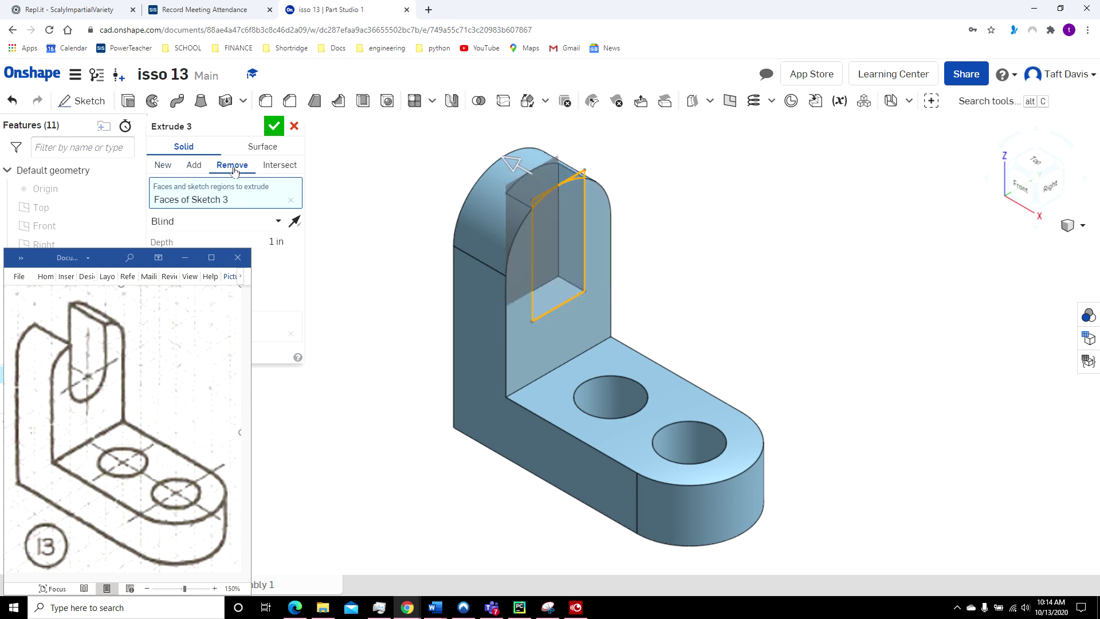
click(277, 241)
key(BackSpace)
text(2)
key(Return)
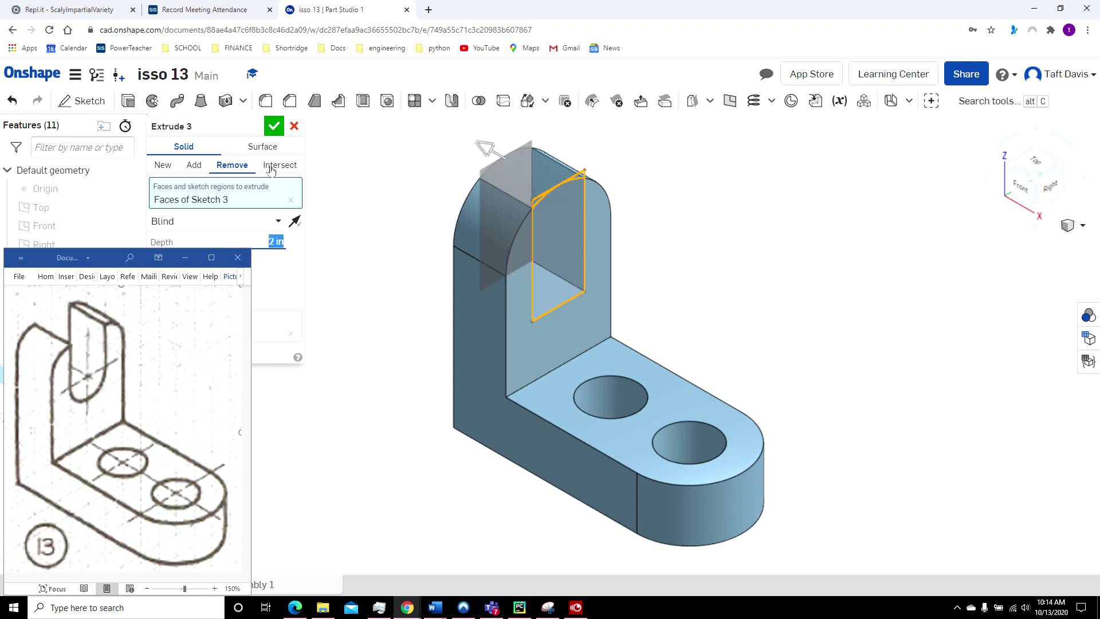
click(274, 127)
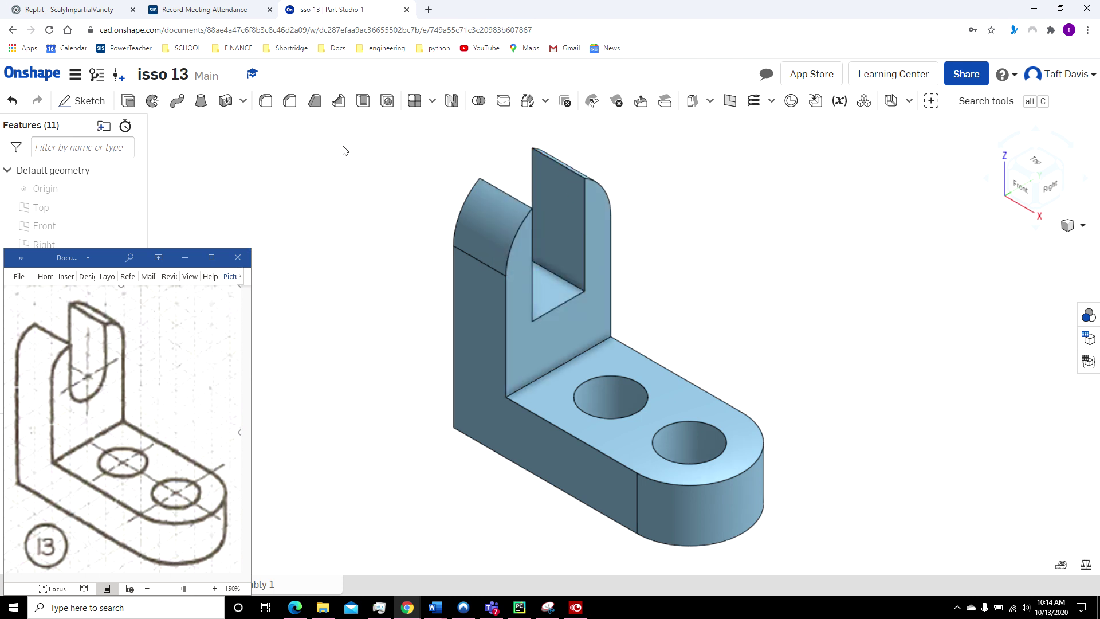
Fillet both lower inside edges of the upright's slot with a 1 in radius to round its bottom
click(265, 102)
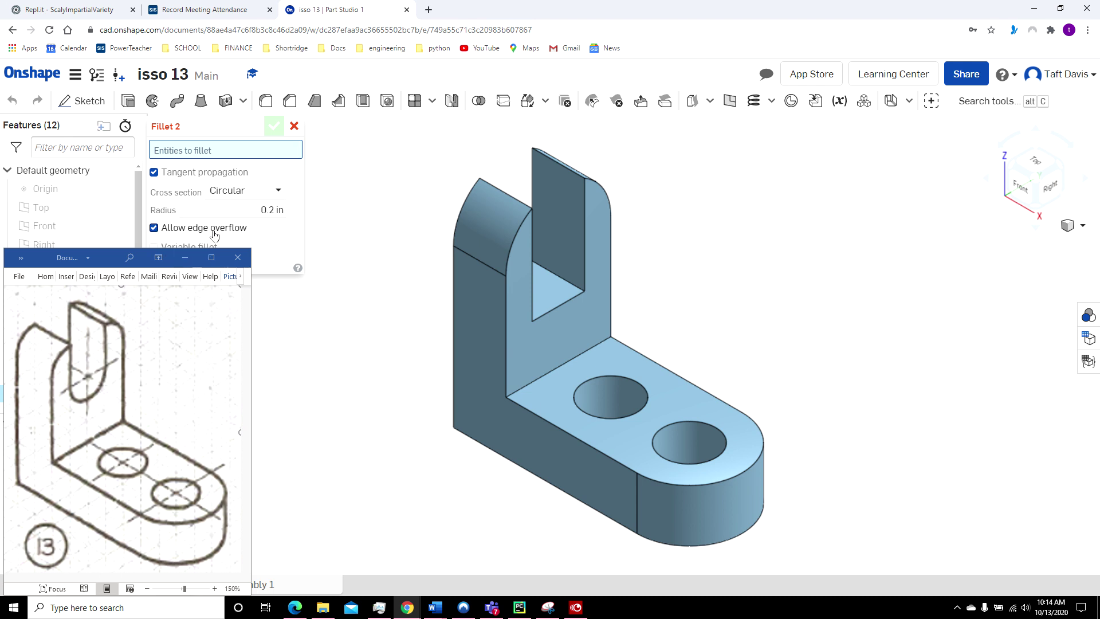
click(267, 210)
text(1)
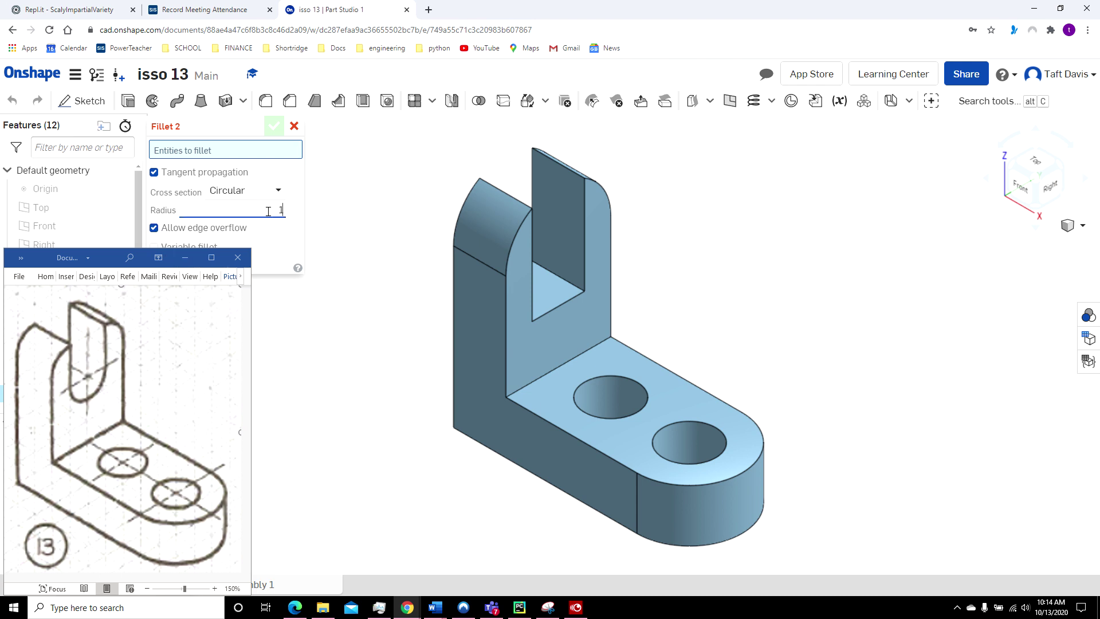
click(555, 271)
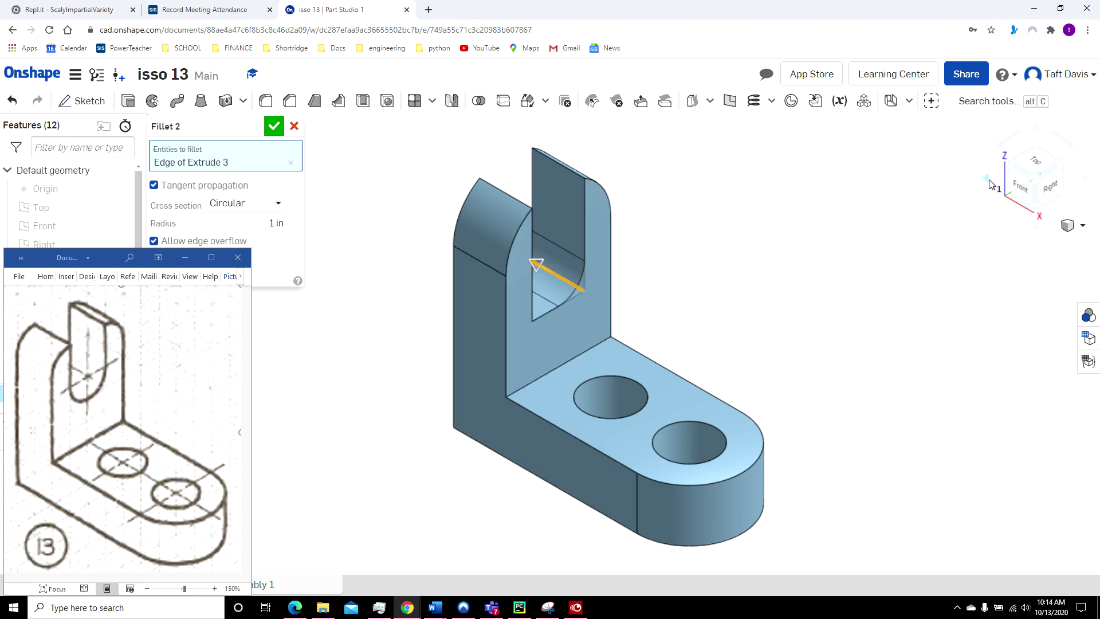
click(1087, 178)
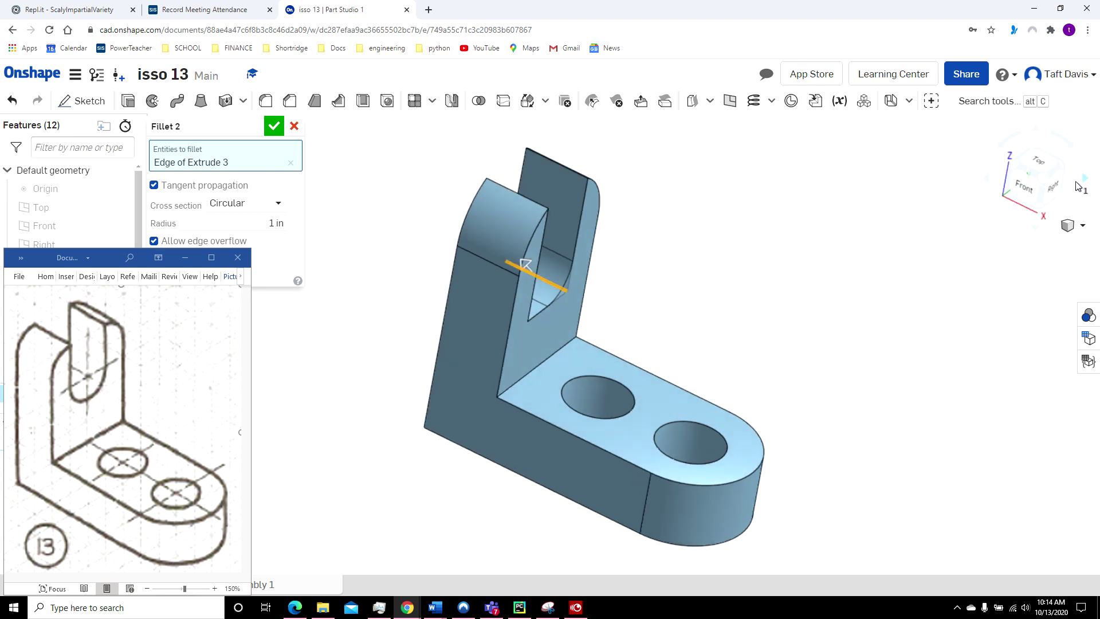
click(985, 180)
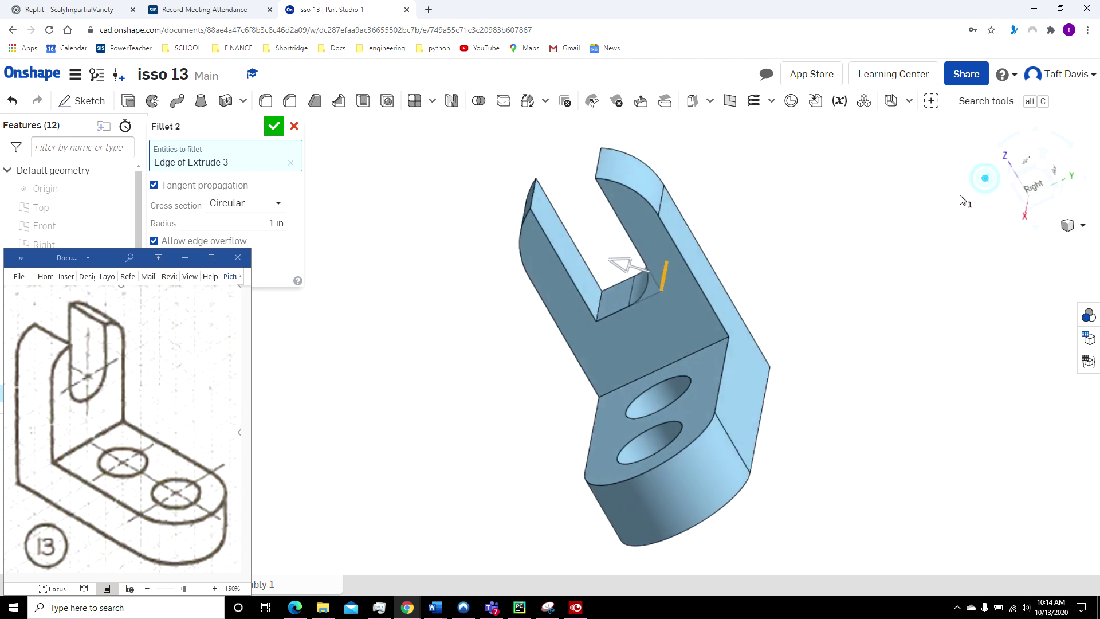
click(609, 299)
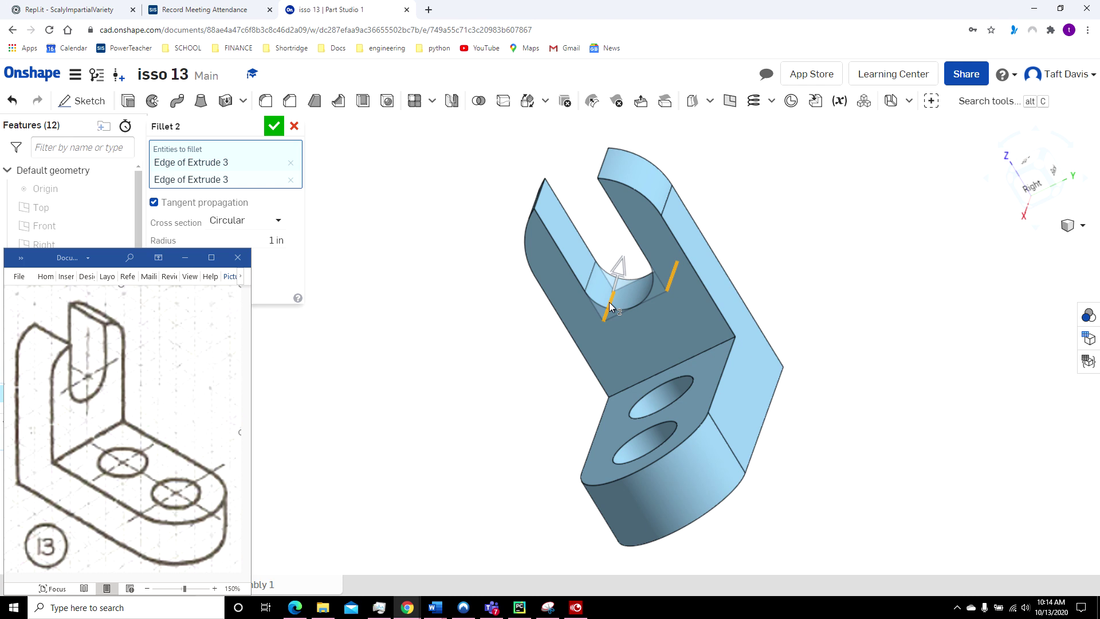
click(1081, 227)
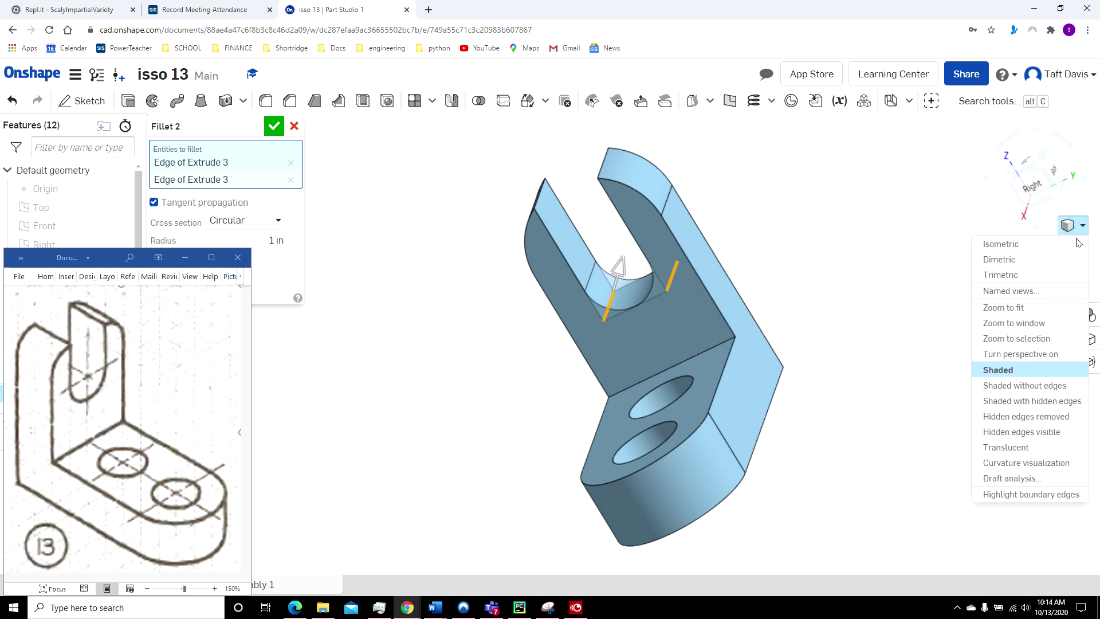
click(1063, 245)
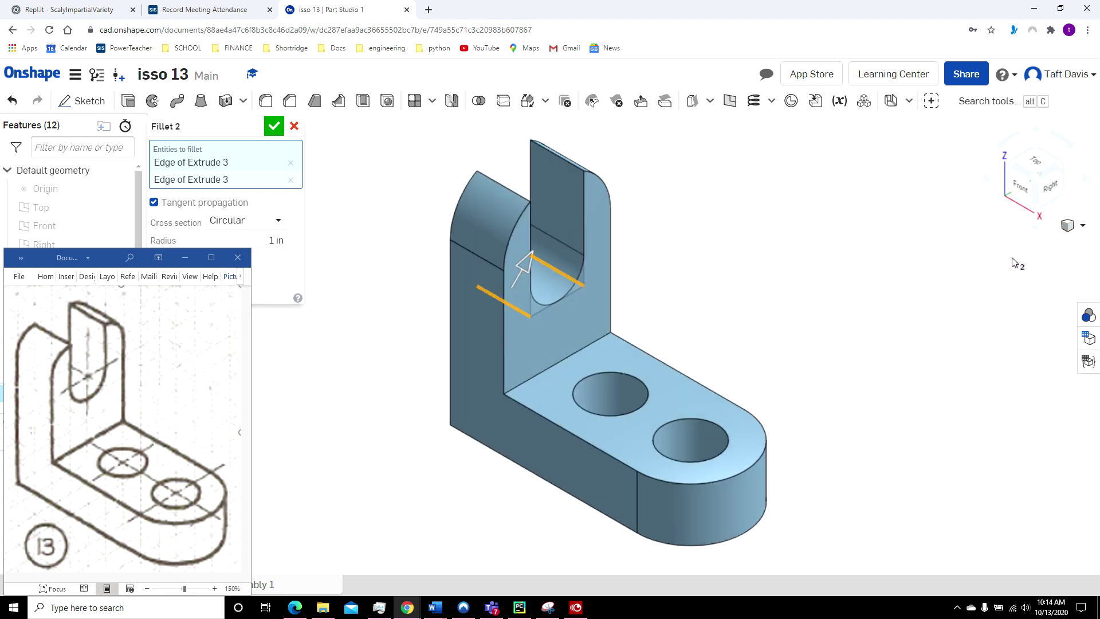
click(273, 127)
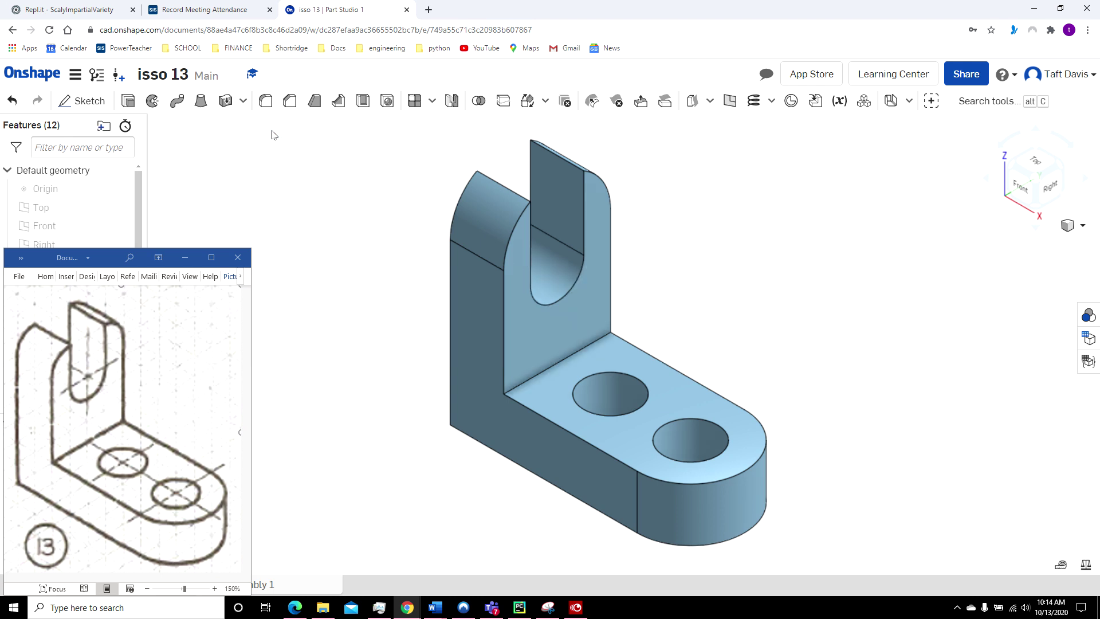